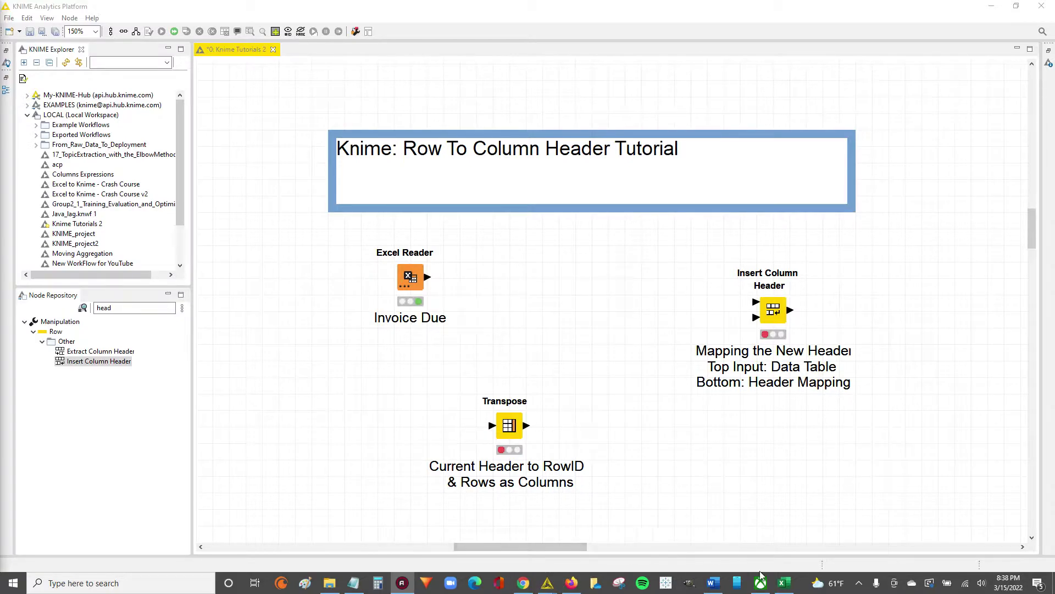
- Inspect the invoice spreadsheet's A1:L14 area and its Sku–Net Cost header row 7
click(784, 584)
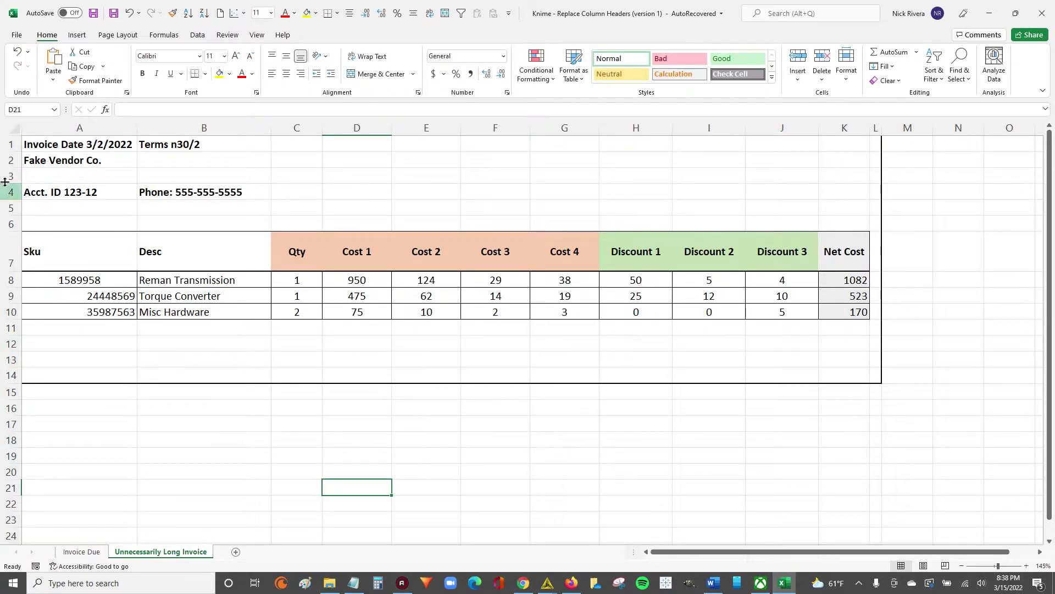
drag(55, 144, 879, 380)
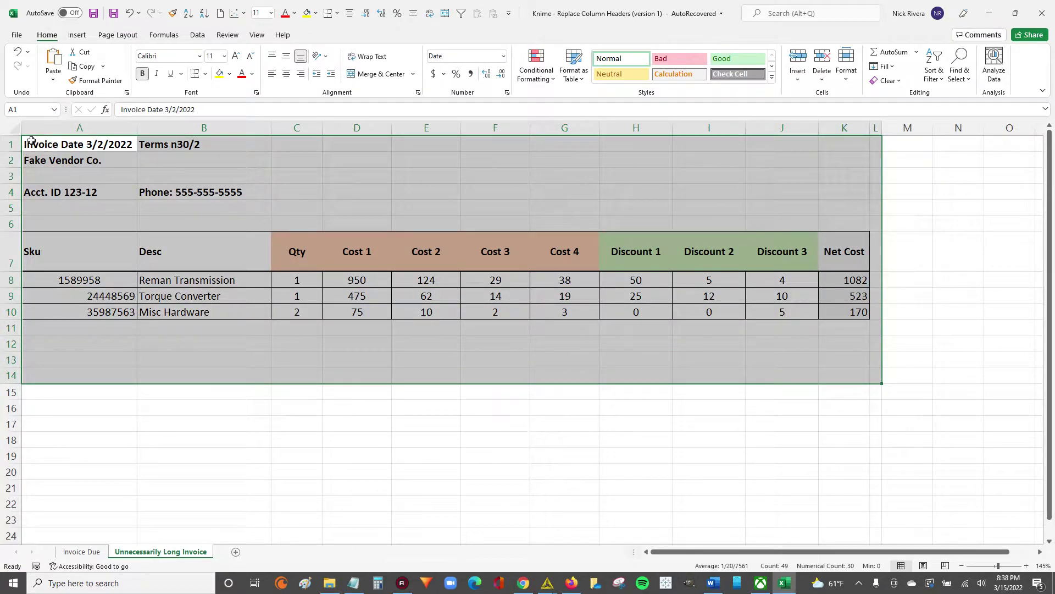
drag(31, 140, 876, 377)
click(46, 141)
drag(47, 141, 876, 377)
click(50, 251)
drag(50, 250, 848, 250)
click(48, 249)
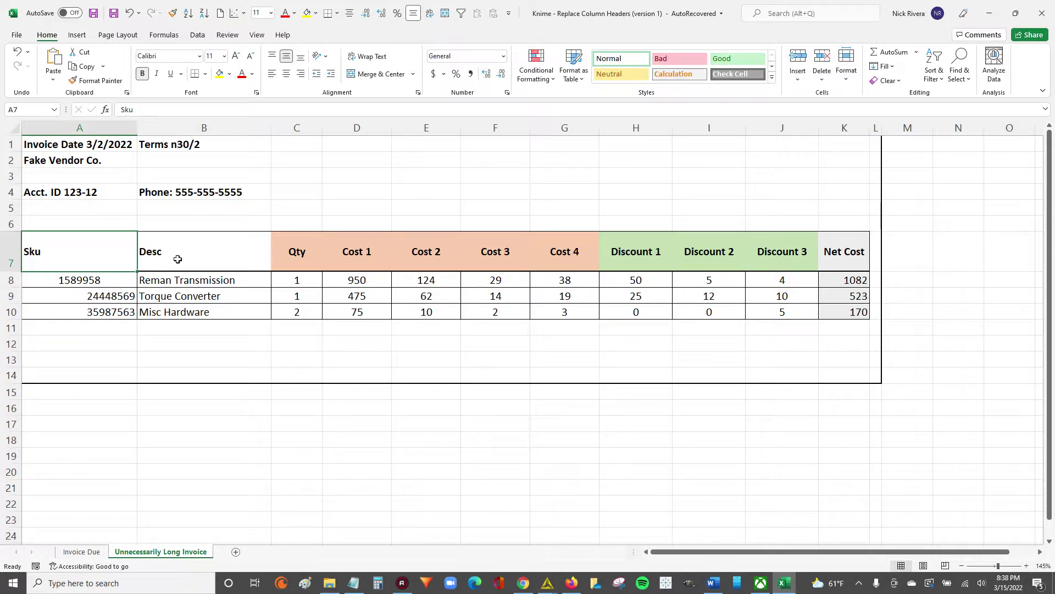
- Check the Excel Reader settings preview, where Row2 holds the column names, and close unchanged
click(784, 582)
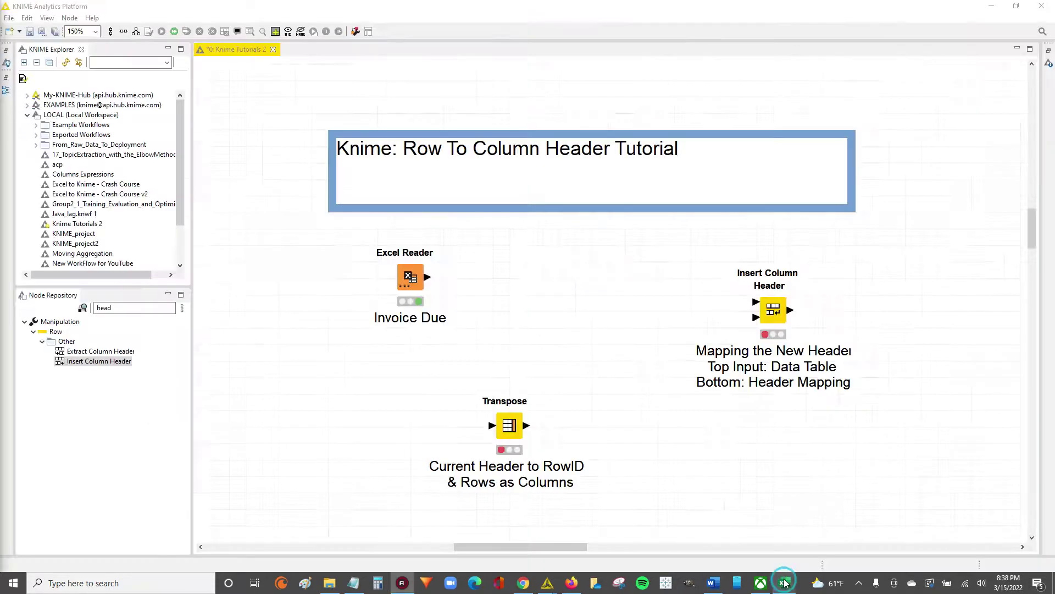
double_click(405, 273)
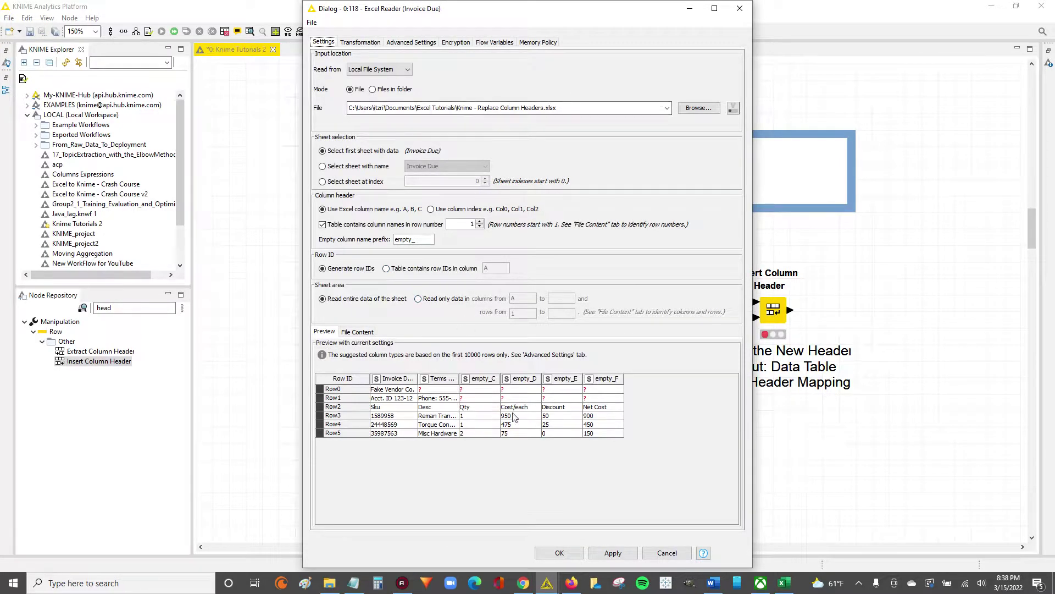
drag(396, 408, 593, 412)
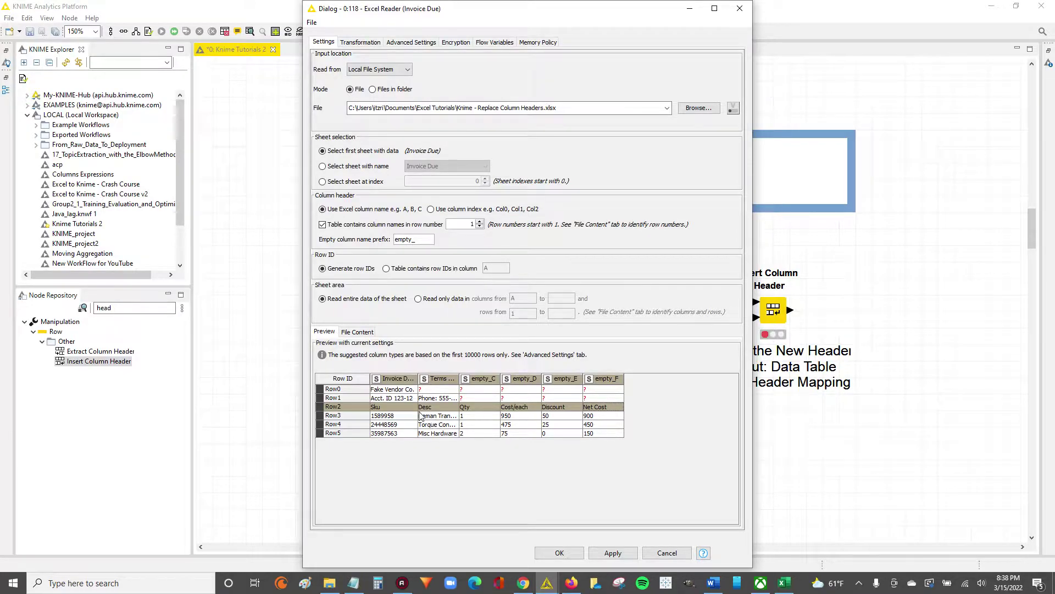
drag(396, 408, 608, 415)
click(384, 408)
drag(383, 407, 613, 409)
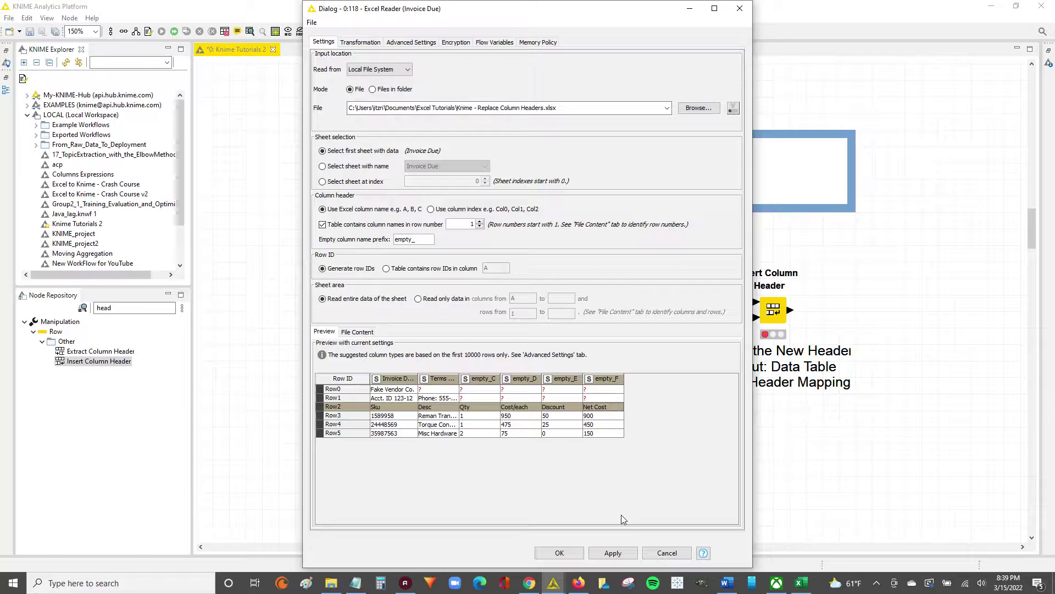
click(662, 553)
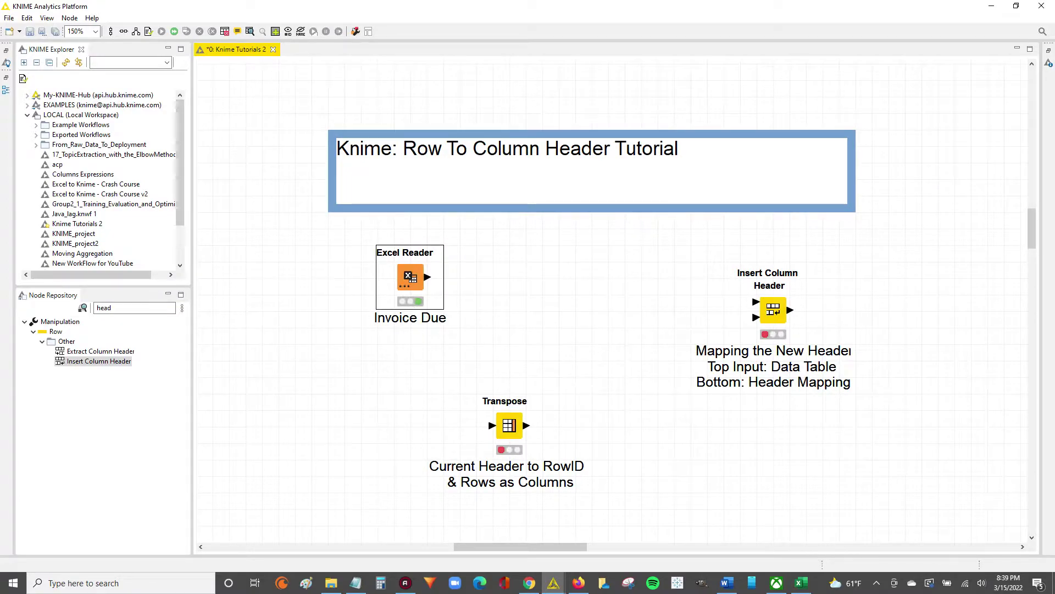
- View the Excel Reader's File Table output with a larger font, then close it
right_click(413, 279)
click(457, 556)
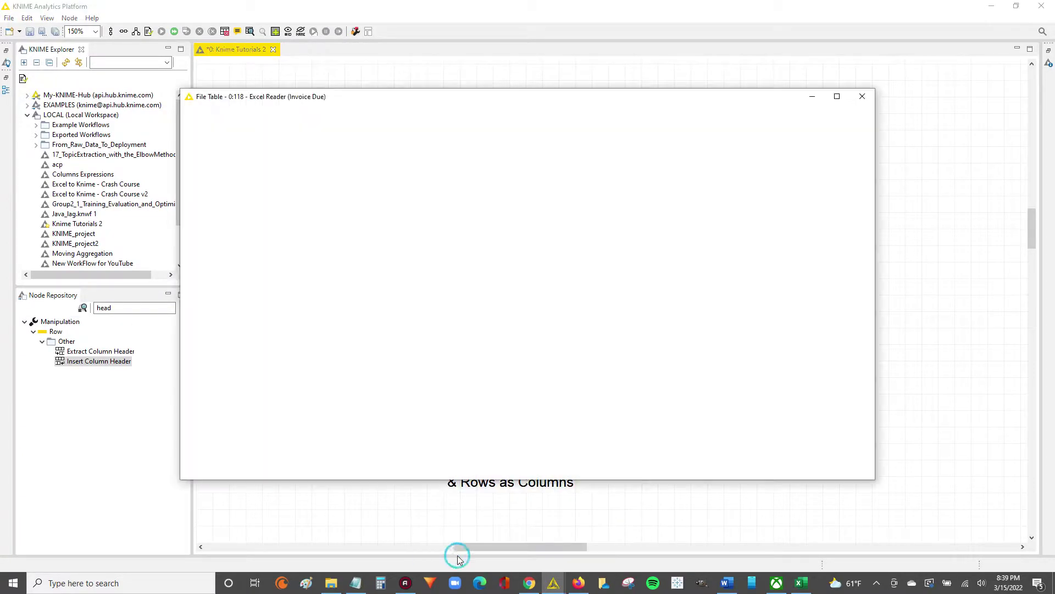
click(287, 111)
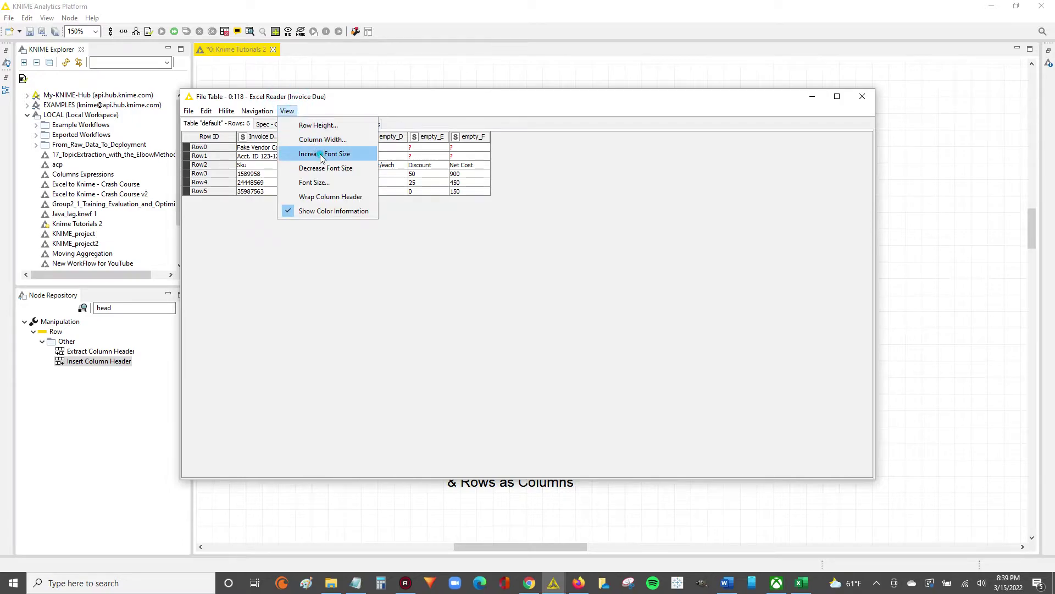
click(324, 154)
click(288, 111)
click(332, 156)
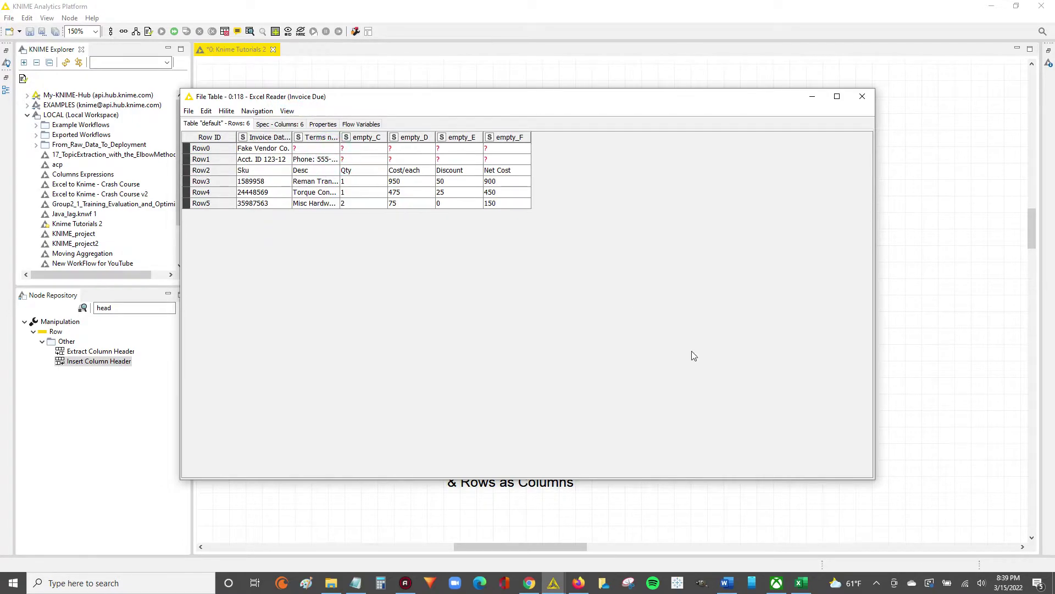
key(Escape)
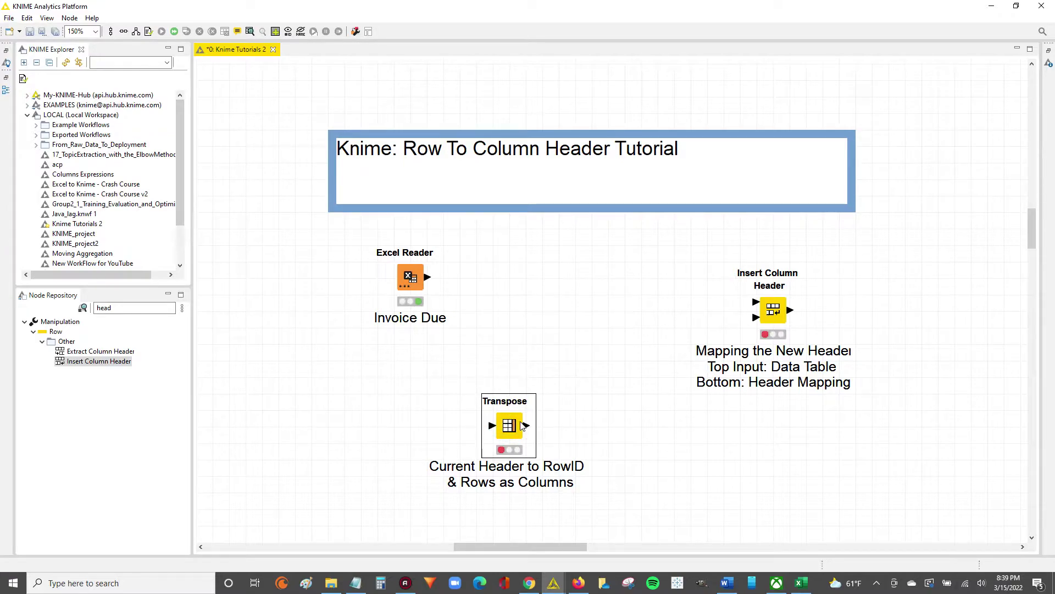
- Search the node repository for 'trans' and 'insn hea' to locate Transpose and Insert Column Header
click(775, 319)
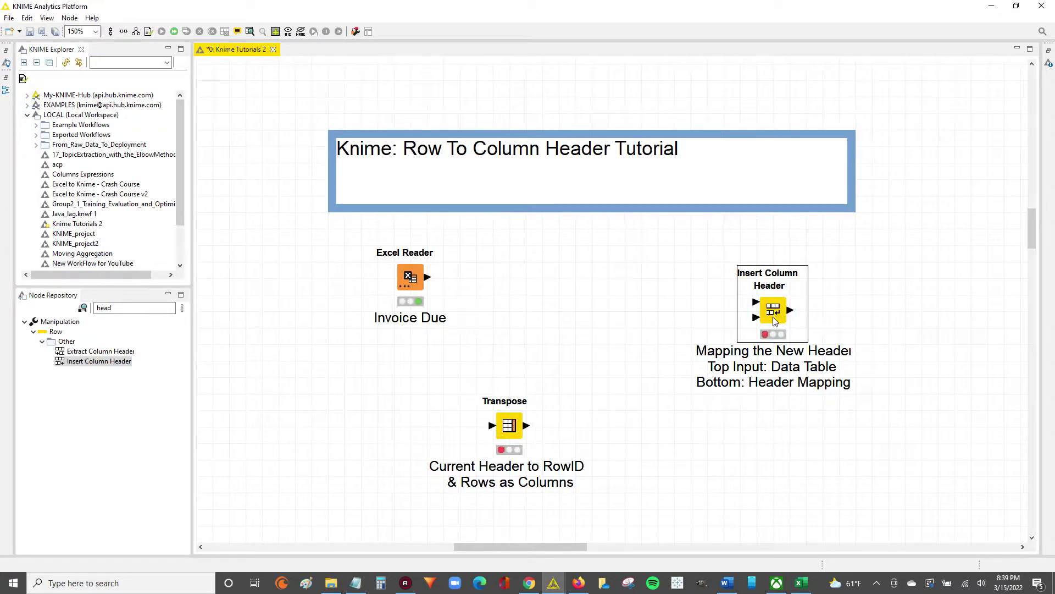
click(110, 307)
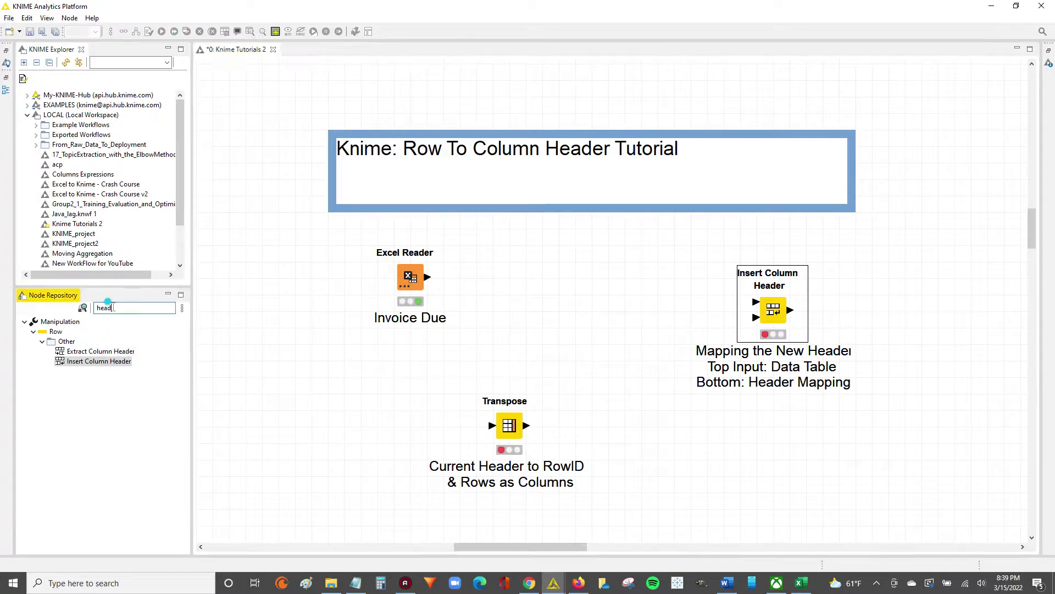
key(BackSpace)
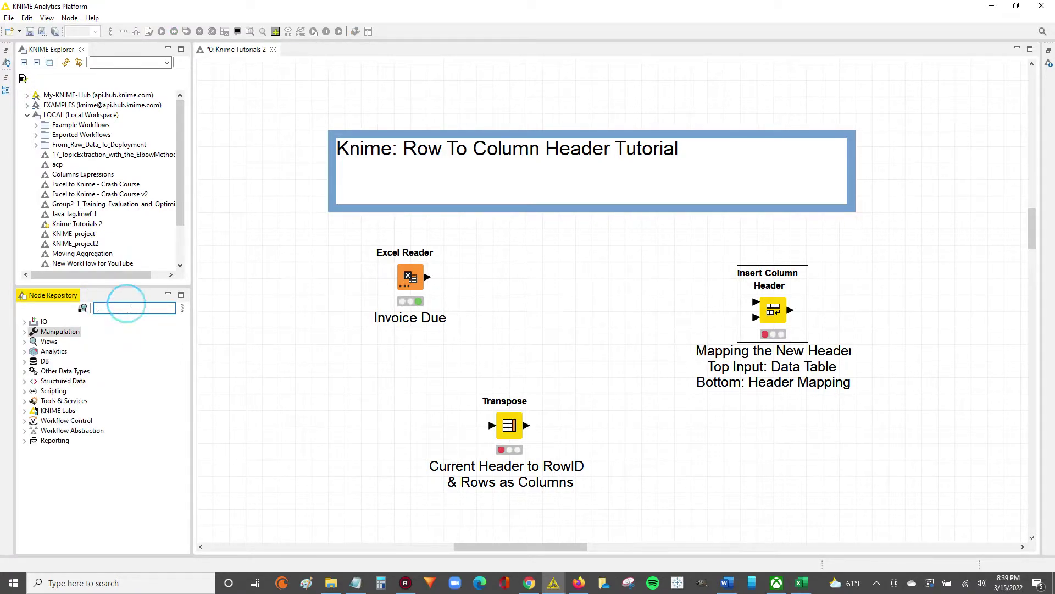
text(transp)
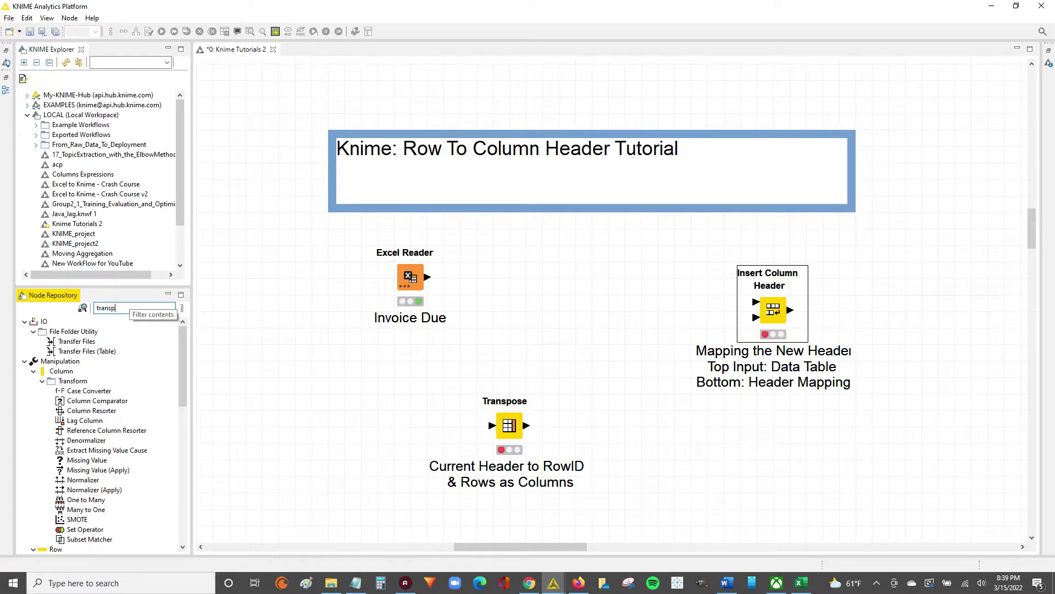
click(72, 341)
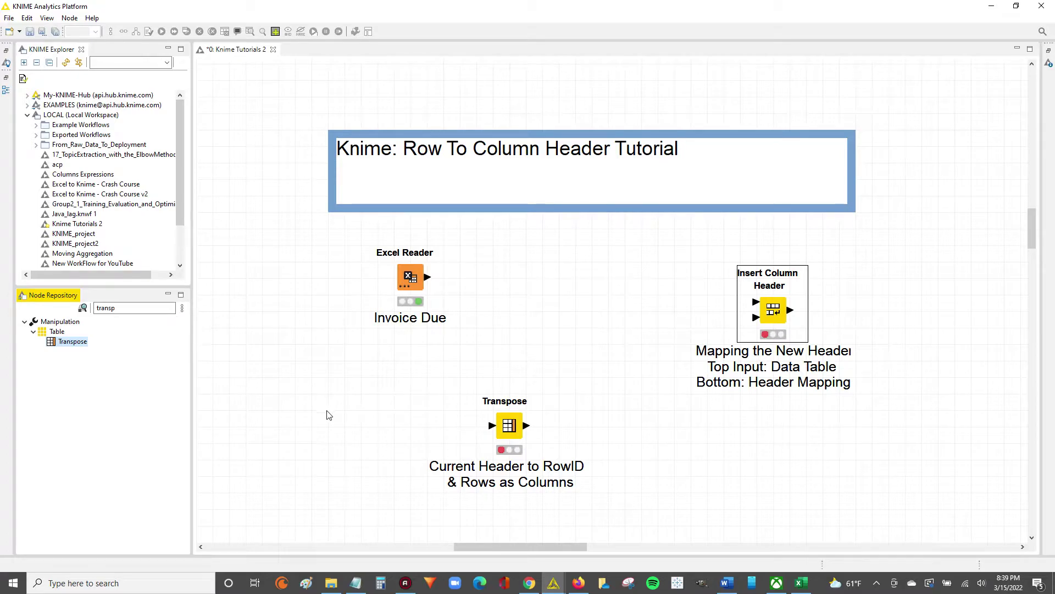
double_click(110, 307)
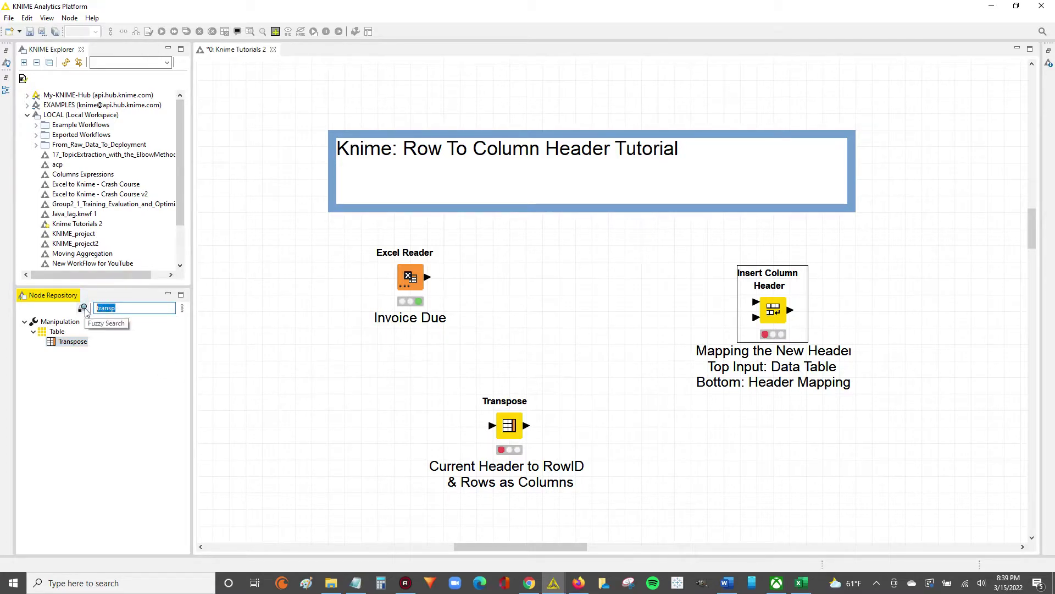
key(BackSpace)
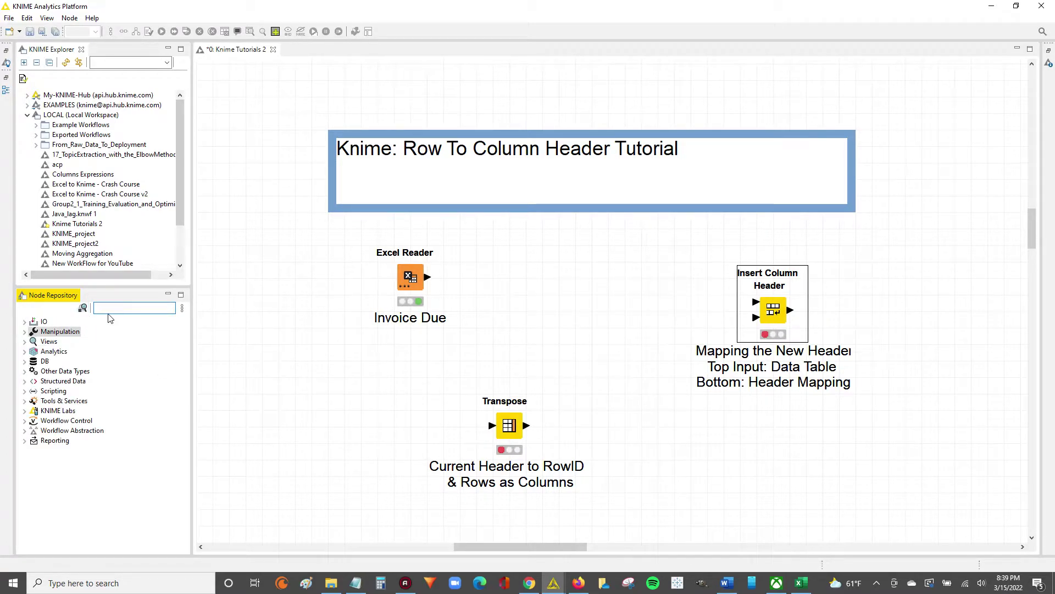
text(ins)
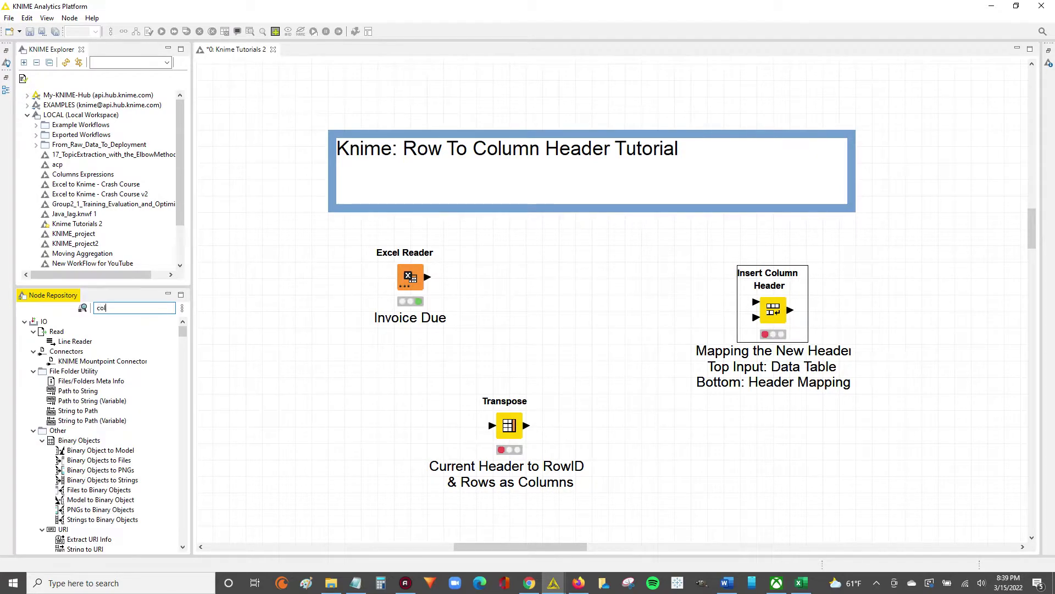
text(n hea)
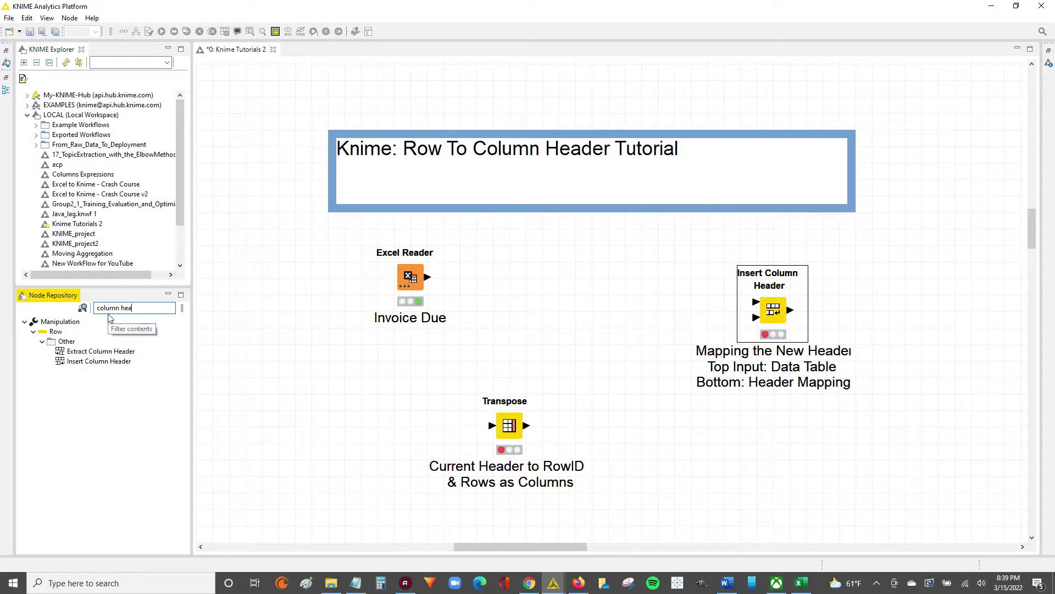
click(98, 362)
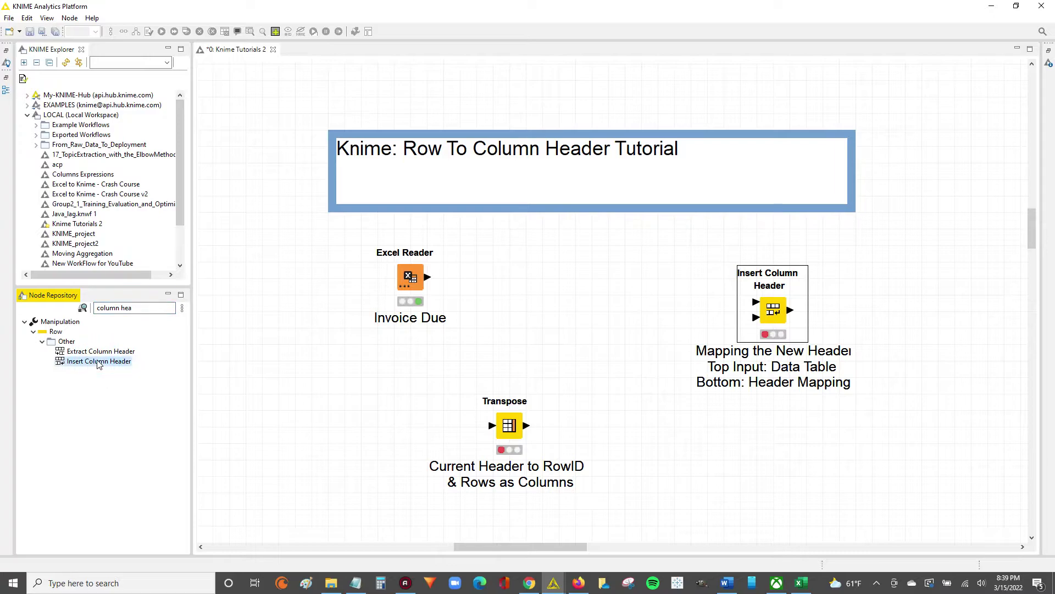
- Reopen the Excel Reader's output table, resize it aside, and mark Row2's column names
click(494, 435)
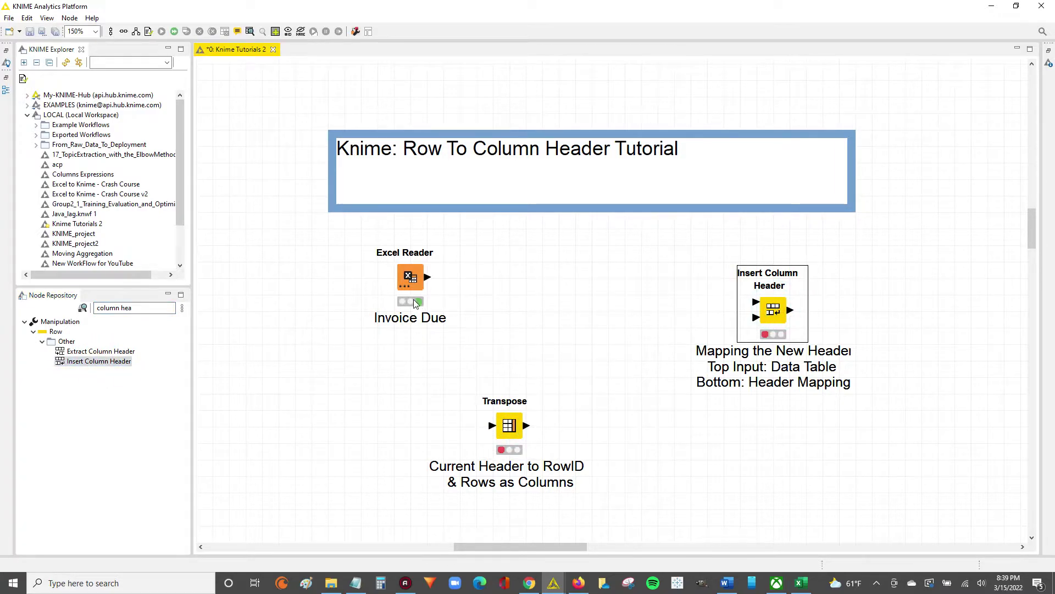
right_click(409, 277)
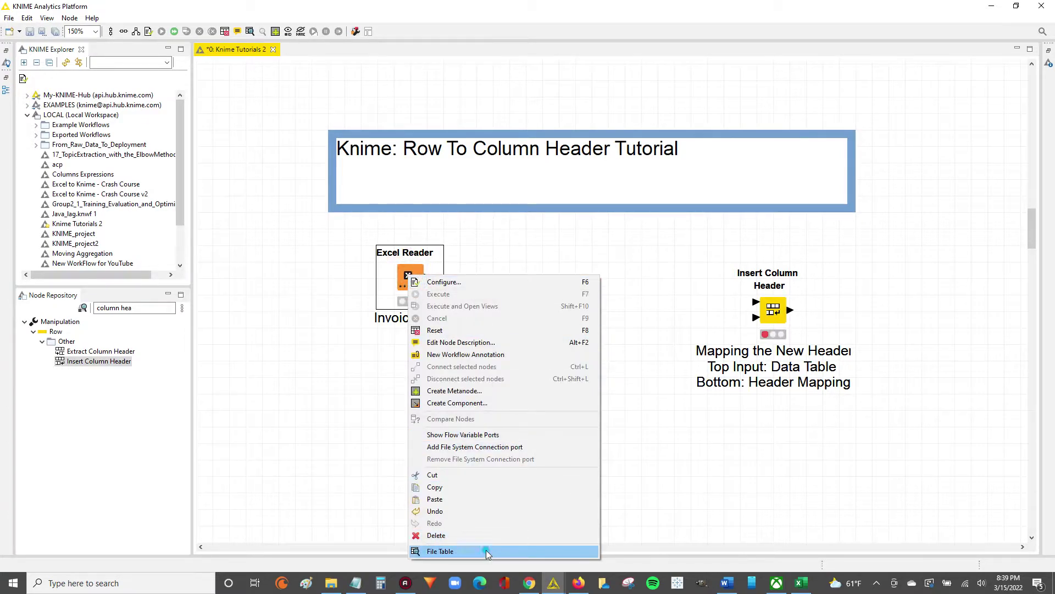
click(487, 552)
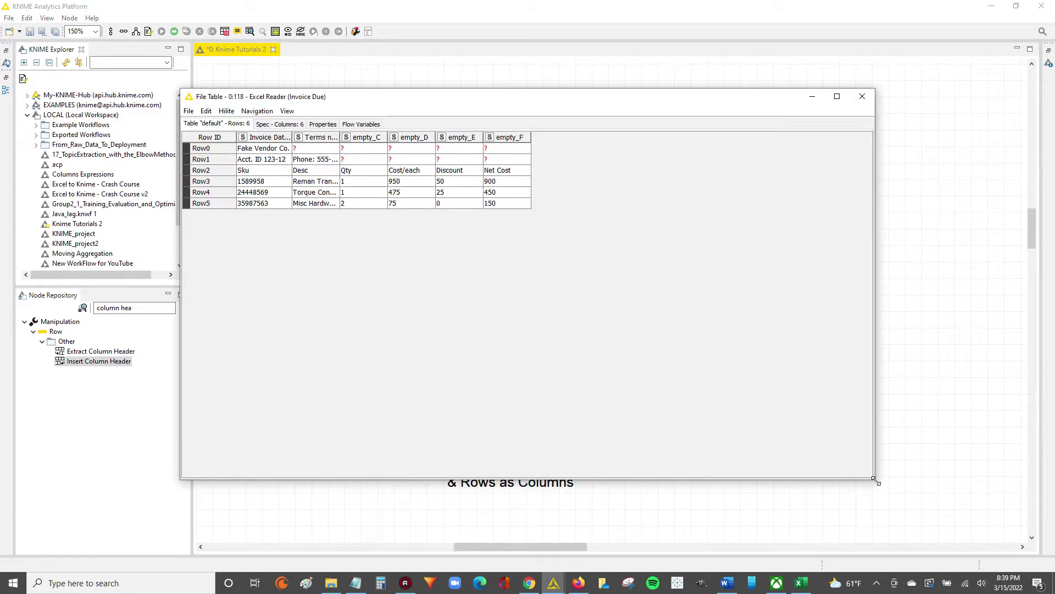
drag(877, 481, 609, 239)
drag(392, 92, 263, 70)
drag(115, 147, 336, 144)
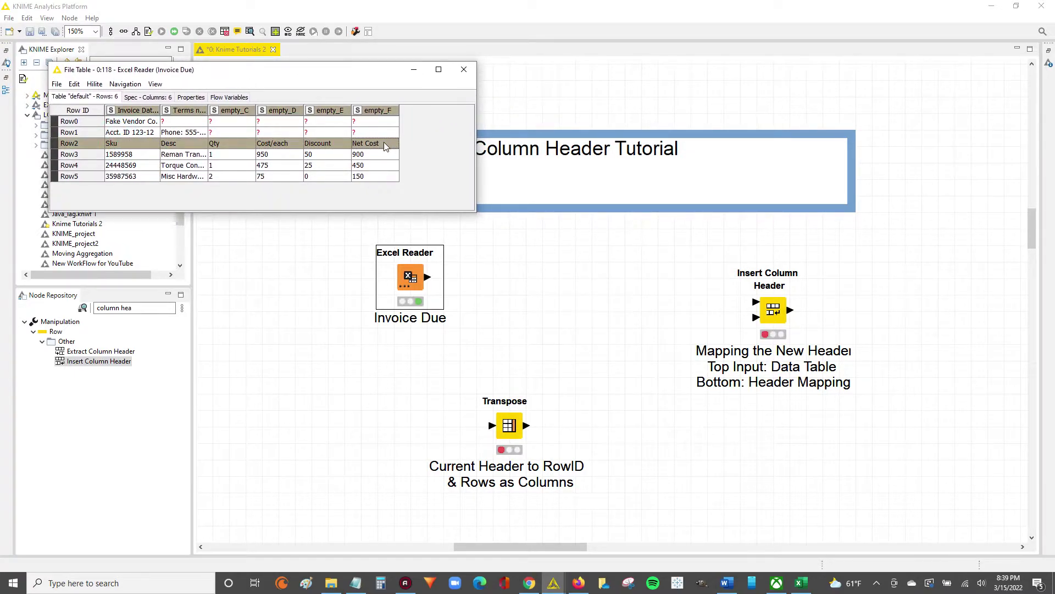
- Connect the Excel Reader output to Transpose and to Insert Column Header's top input
click(525, 345)
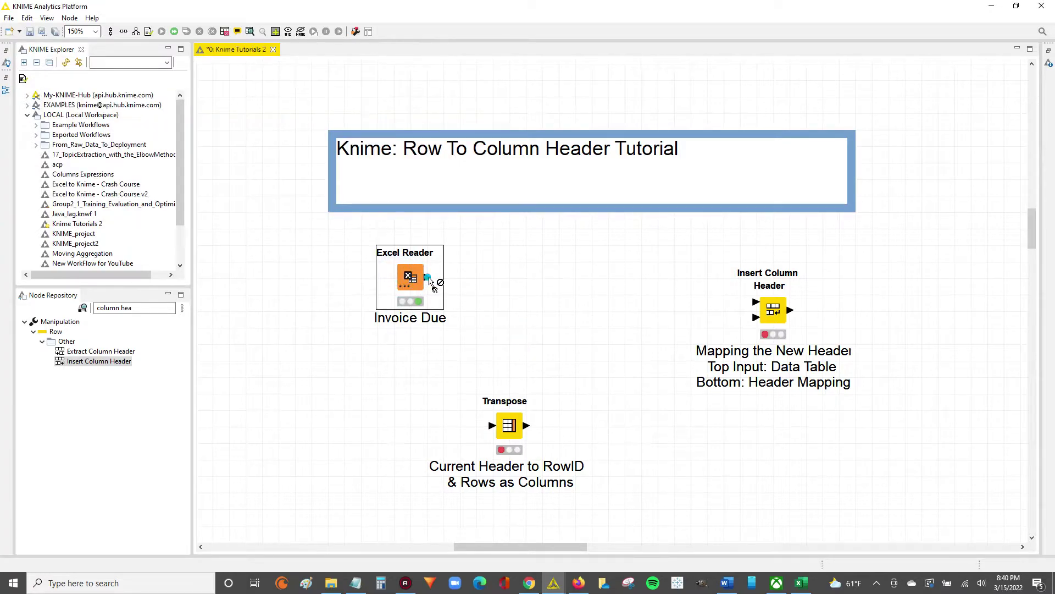
drag(430, 277, 500, 430)
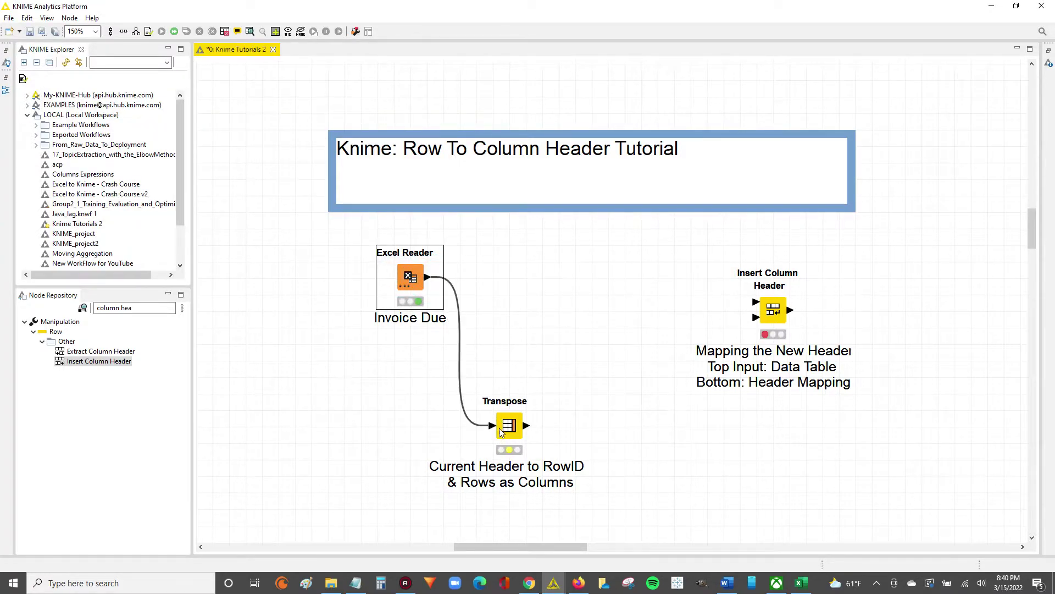
drag(428, 277, 757, 303)
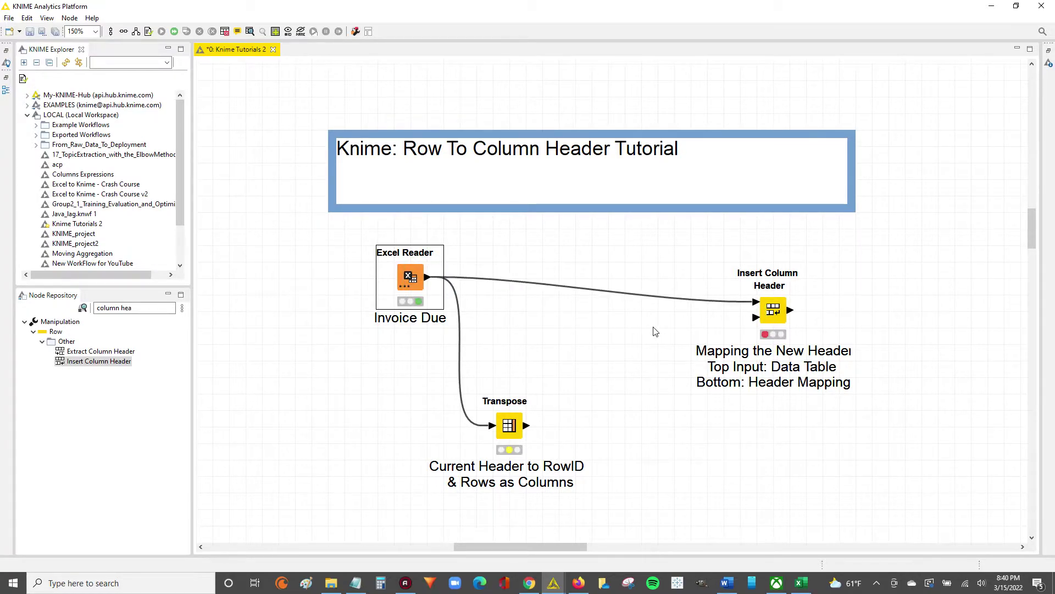
click(510, 426)
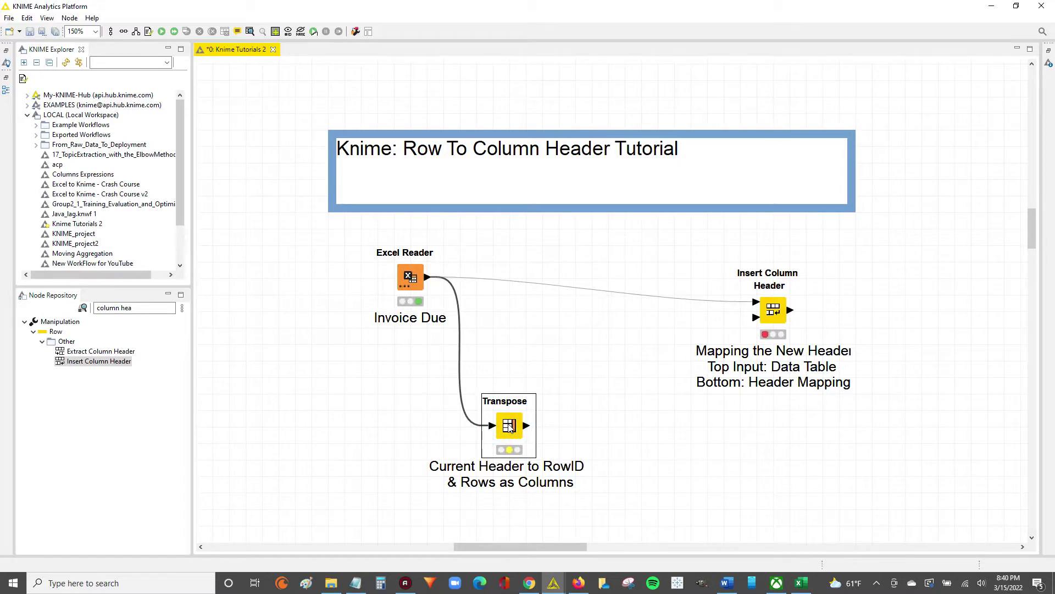
click(410, 278)
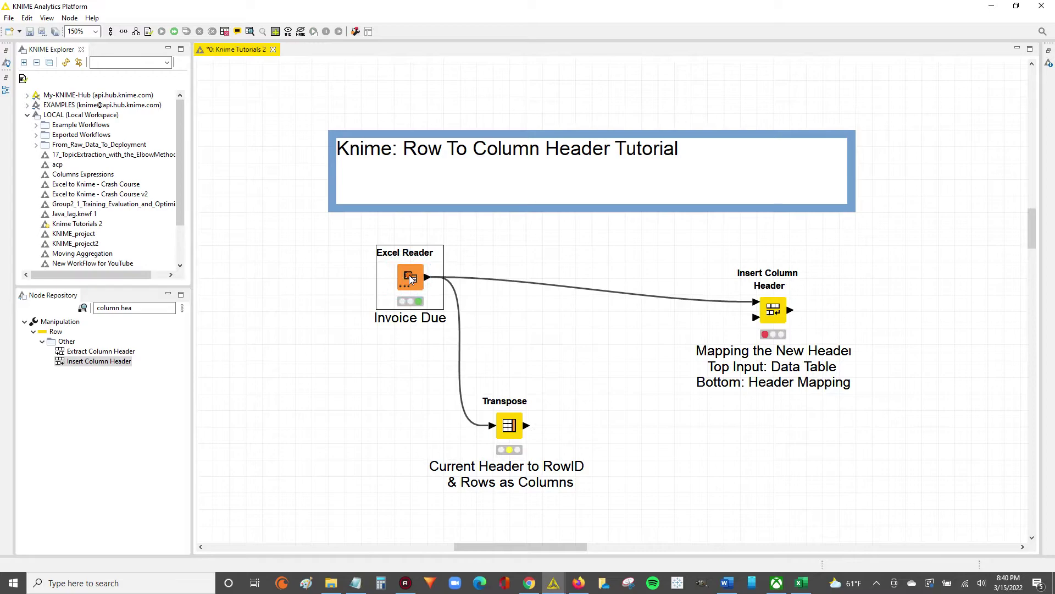
right_click(411, 278)
click(456, 551)
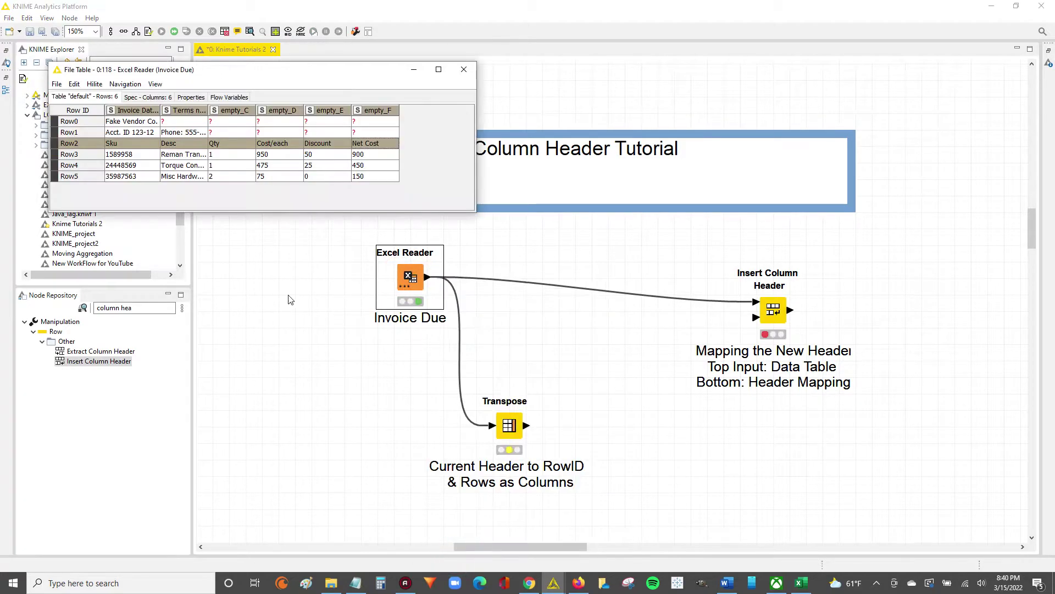
drag(198, 72, 233, 221)
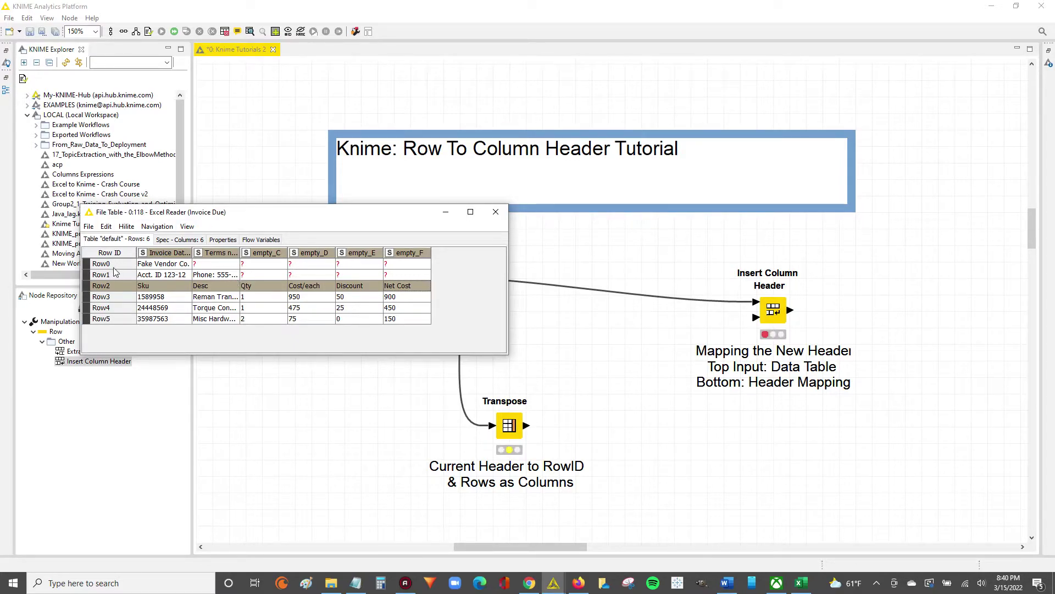
drag(115, 263, 123, 318)
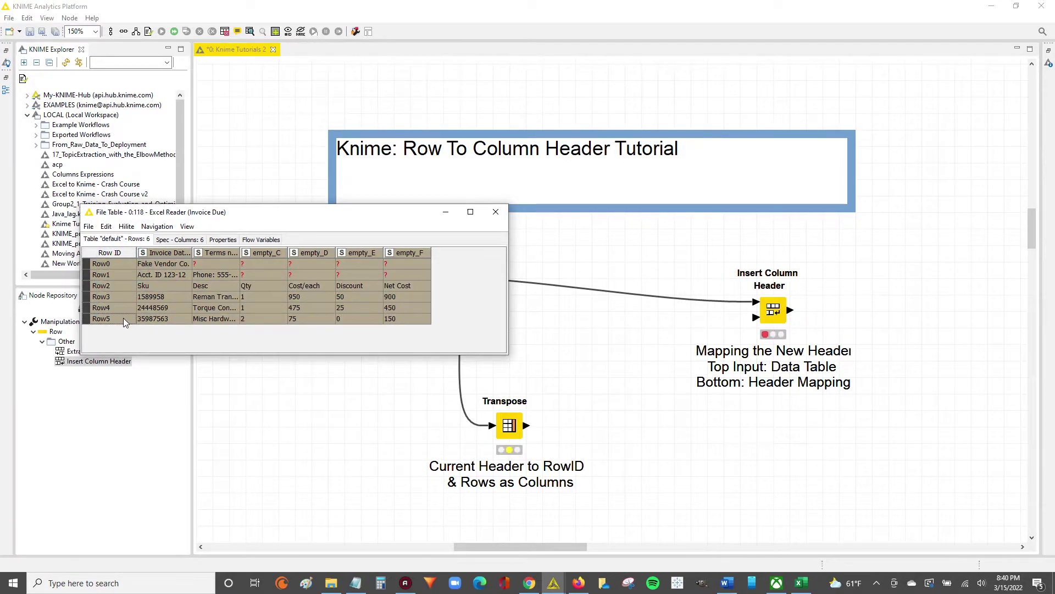
click(122, 264)
click(116, 284)
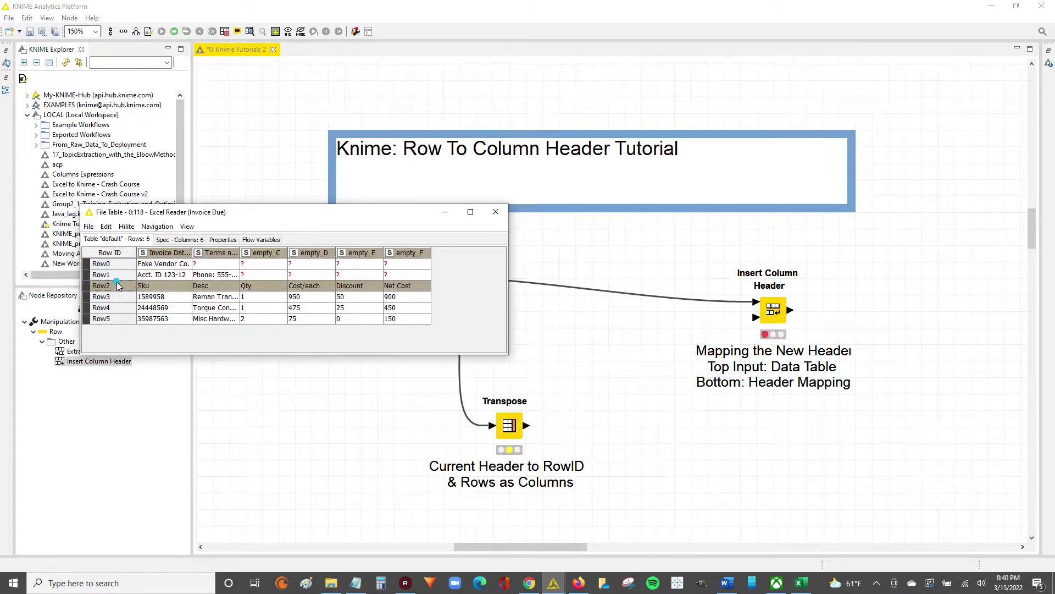
click(117, 297)
click(117, 307)
click(117, 319)
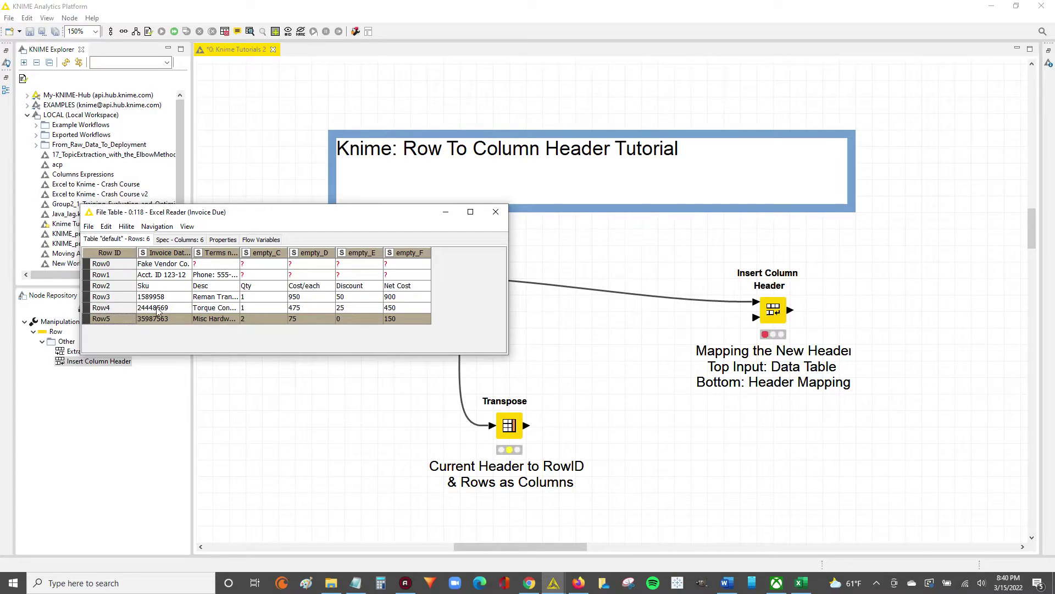
click(495, 211)
click(510, 426)
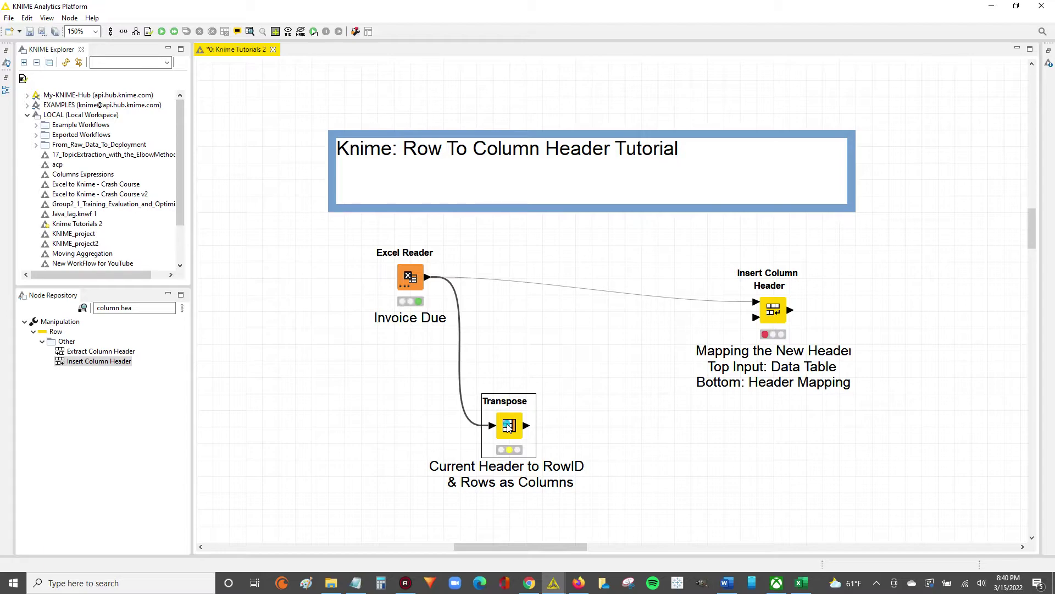
double_click(509, 427)
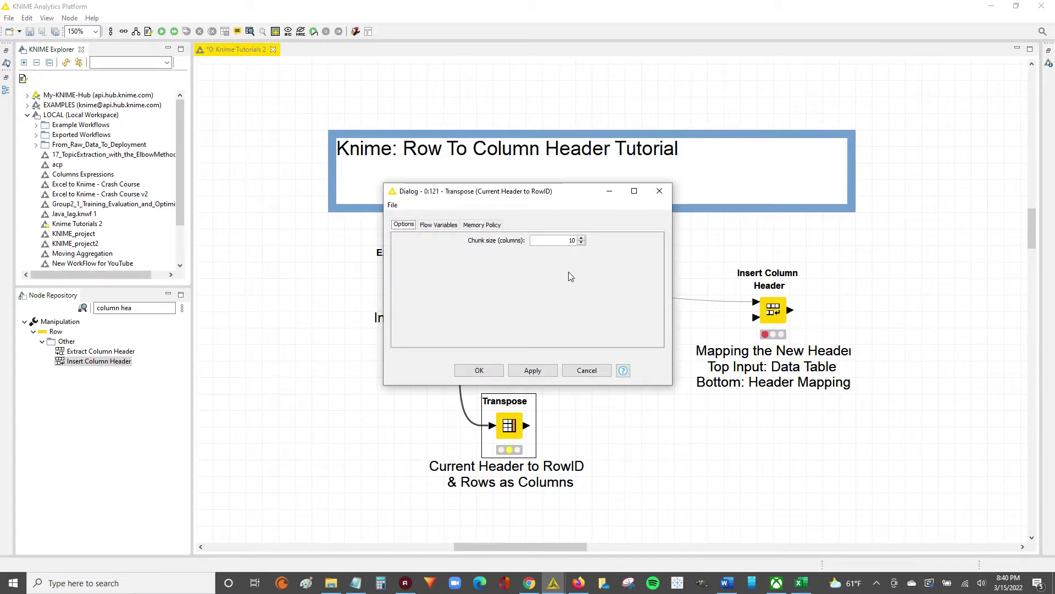
drag(545, 194, 367, 176)
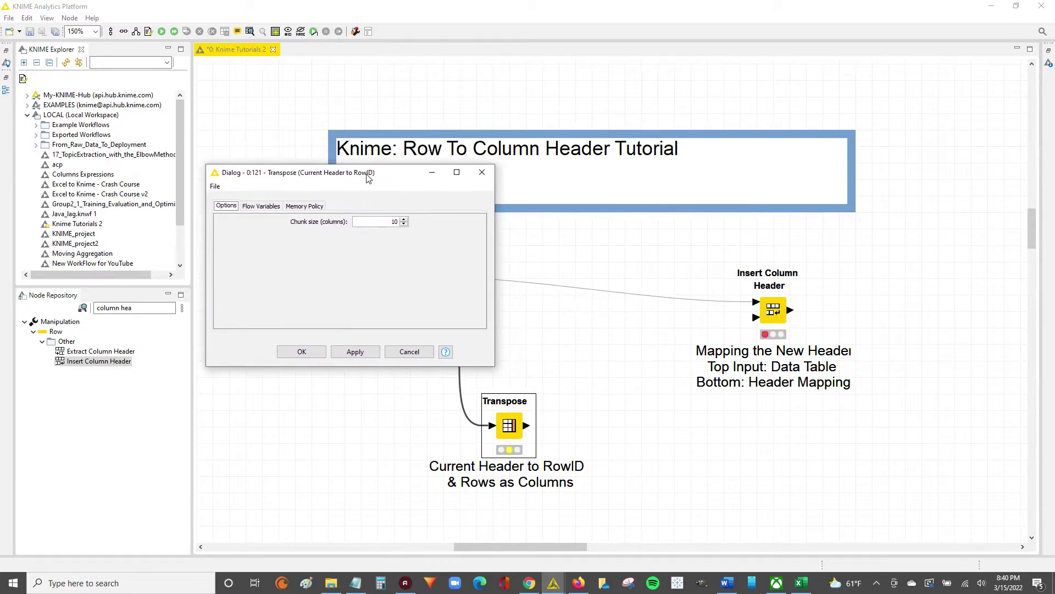
double_click(377, 221)
click(409, 353)
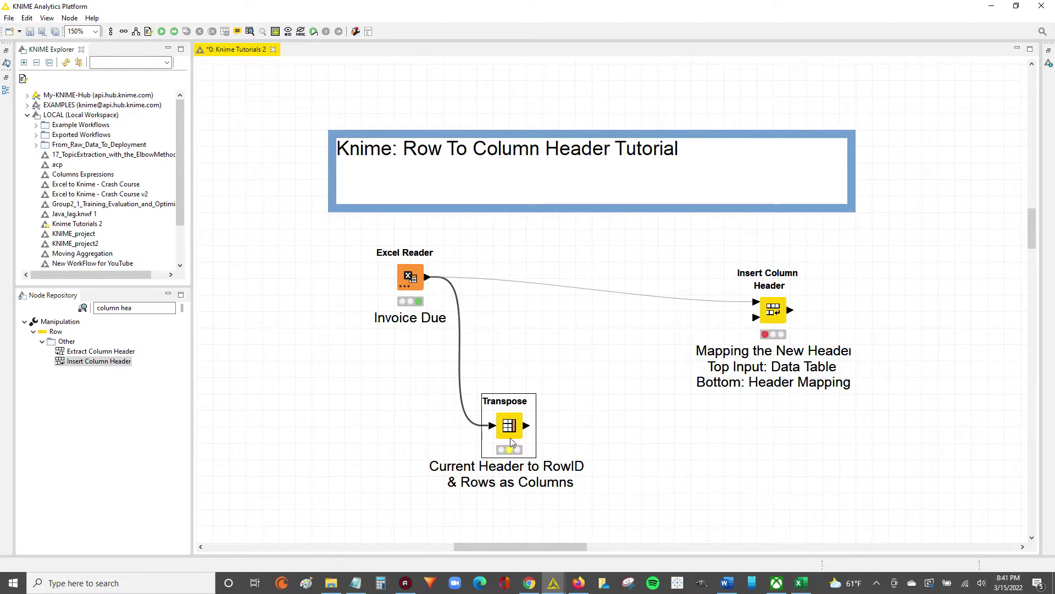
- Execute the Transpose node and open its Transposed Table output
click(511, 429)
right_click(511, 429)
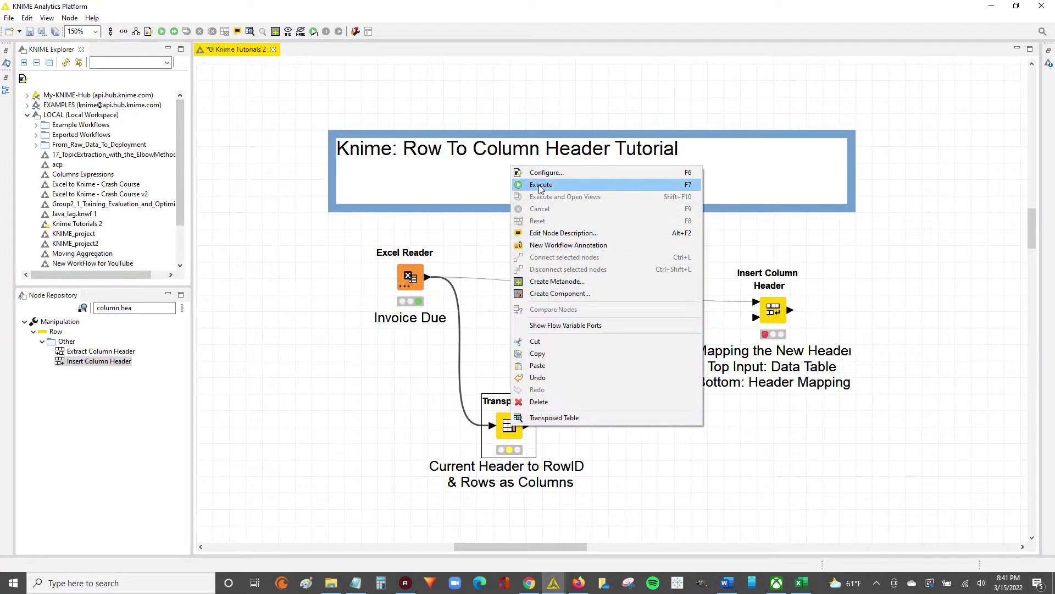
click(536, 187)
right_click(510, 421)
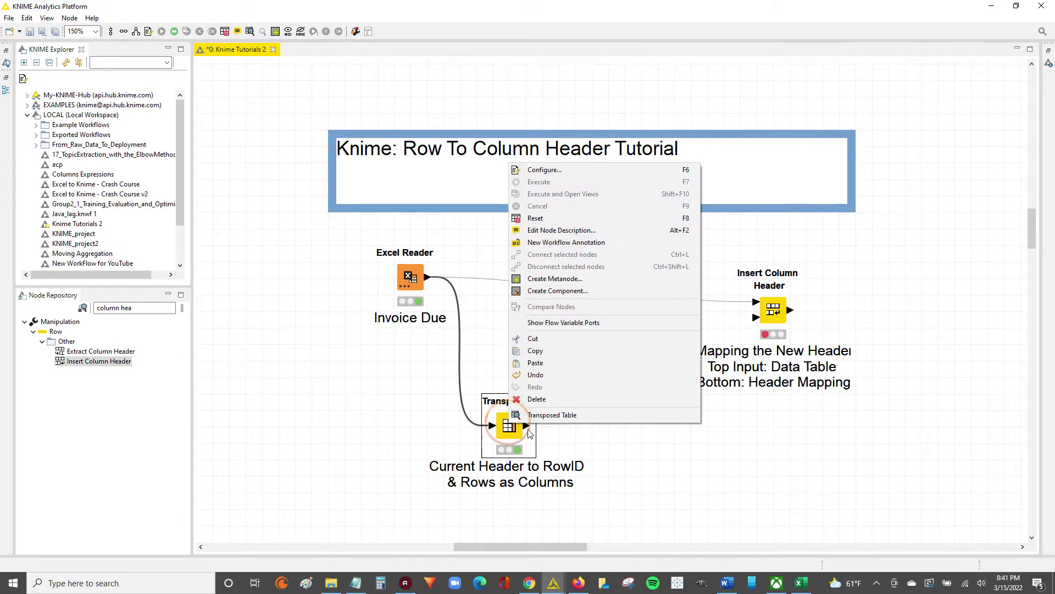
click(586, 417)
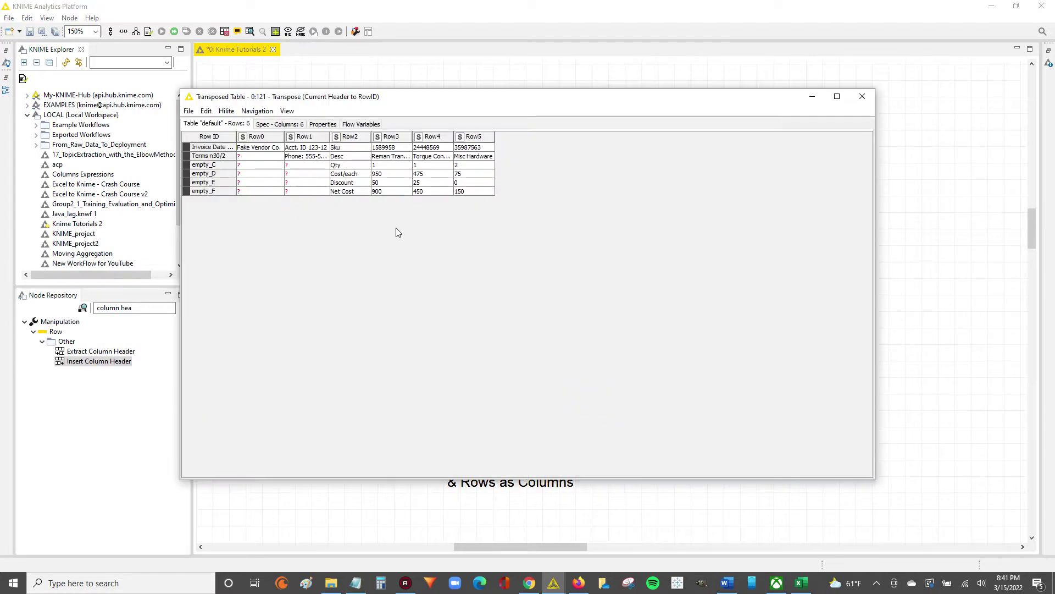
- Increase the table font four times and widen the Row0 and Row ID columns
click(287, 111)
click(319, 154)
click(287, 111)
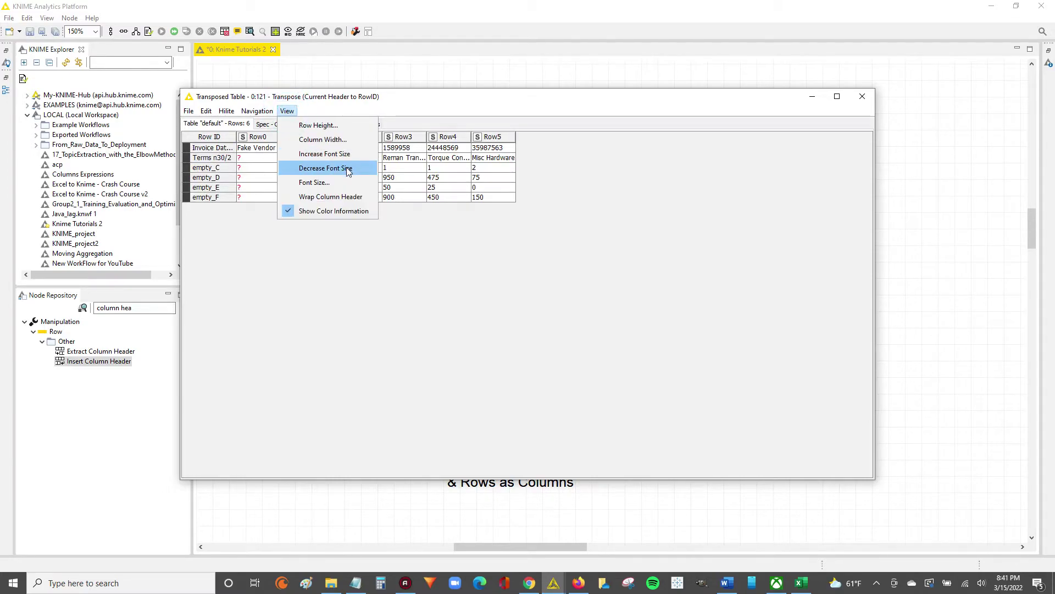
click(324, 154)
click(287, 111)
click(324, 154)
click(287, 111)
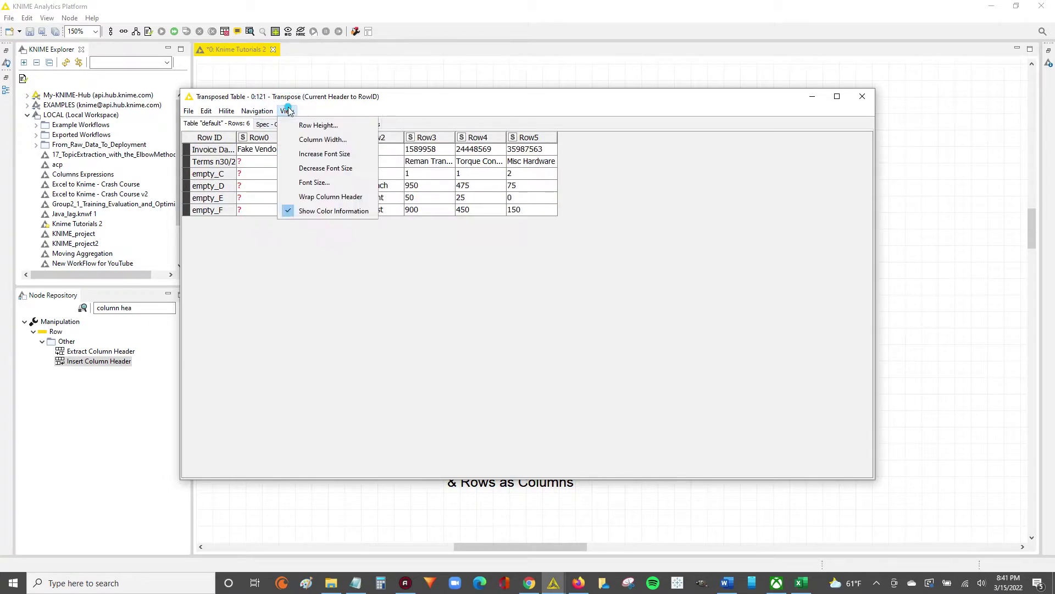
click(324, 154)
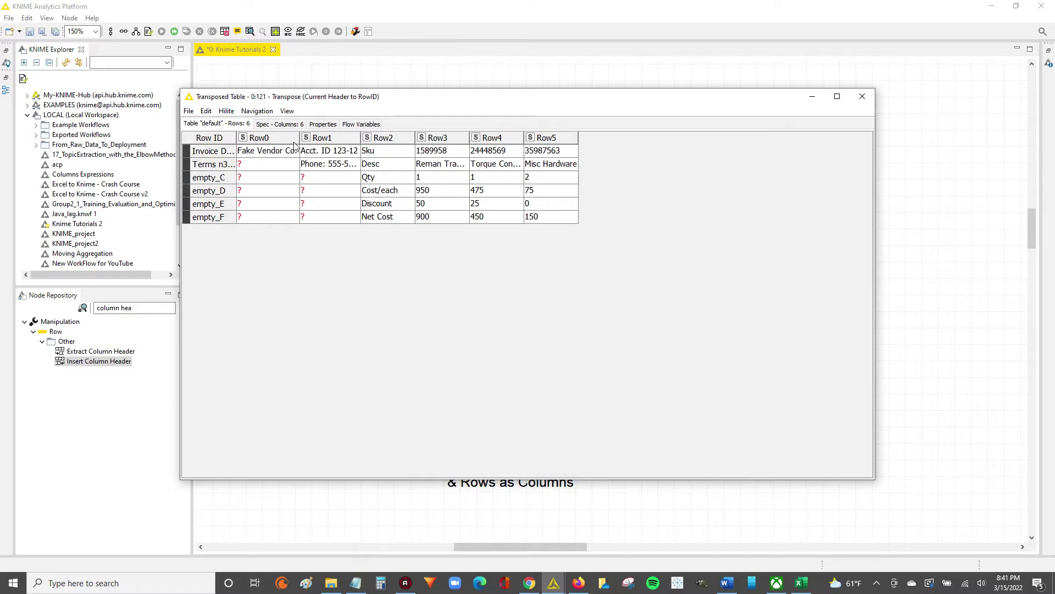
drag(299, 138, 703, 138)
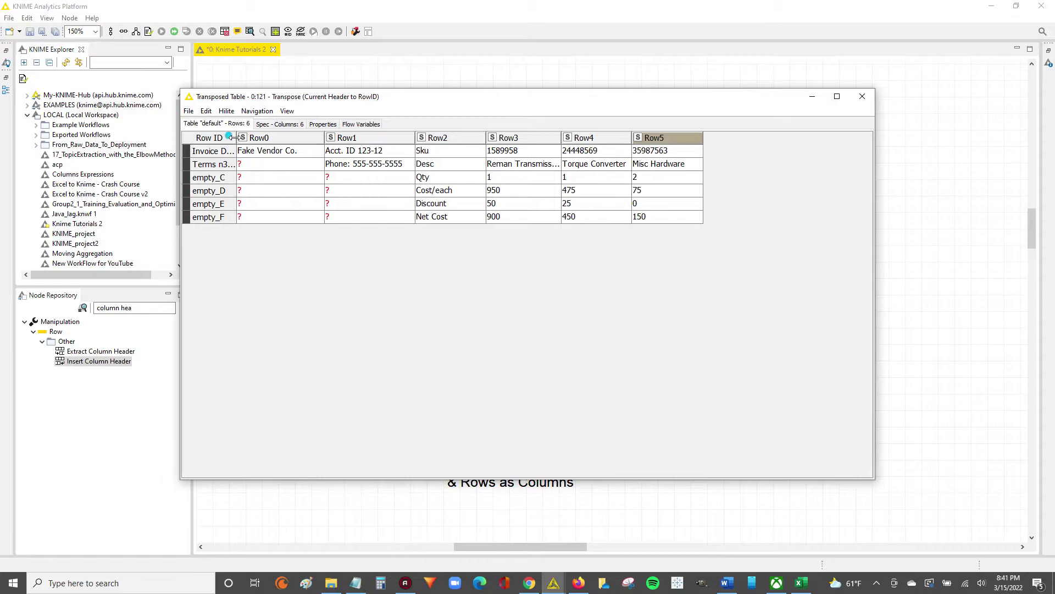
drag(234, 137, 238, 216)
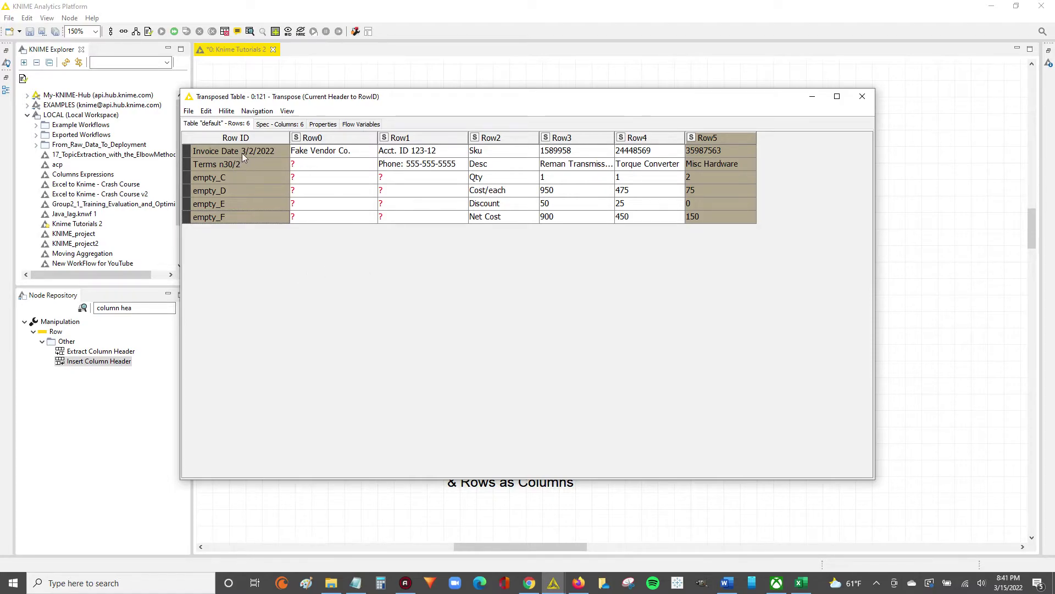
- Inspect Row2's values from Sku through Net Cost, then shrink and close the output window
drag(243, 157, 248, 228)
drag(258, 151, 254, 213)
drag(486, 152, 498, 218)
drag(493, 165, 493, 218)
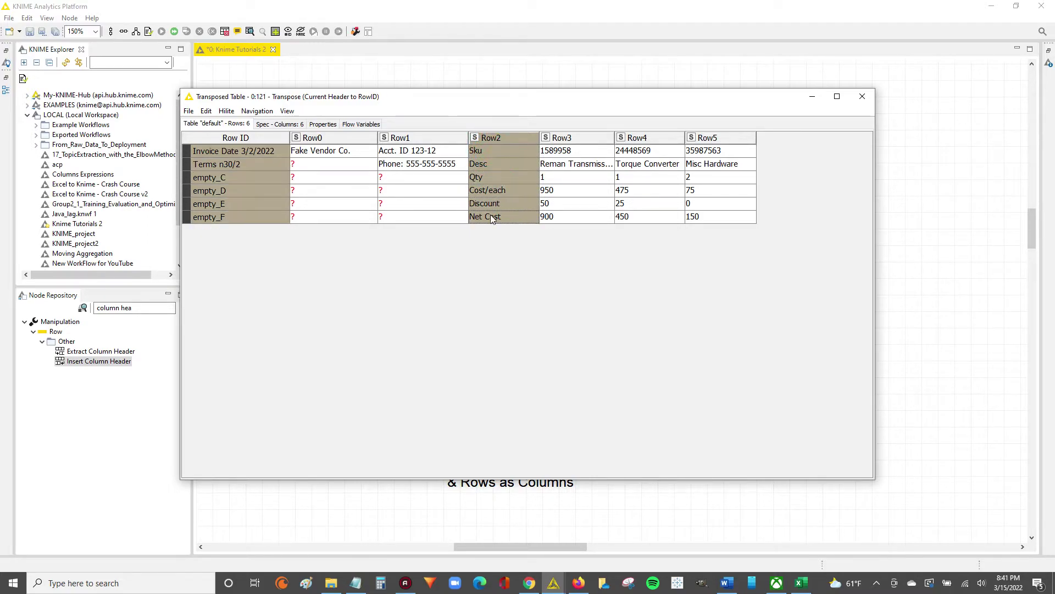
drag(269, 157, 257, 218)
drag(492, 150, 494, 217)
drag(497, 159, 497, 214)
drag(873, 477, 817, 240)
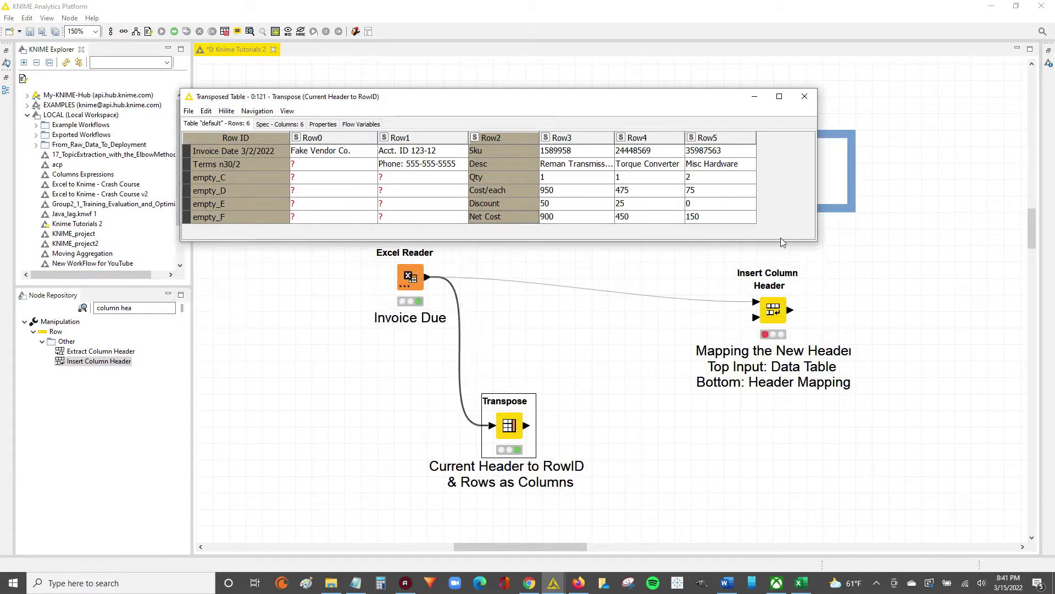
drag(570, 108, 448, 144)
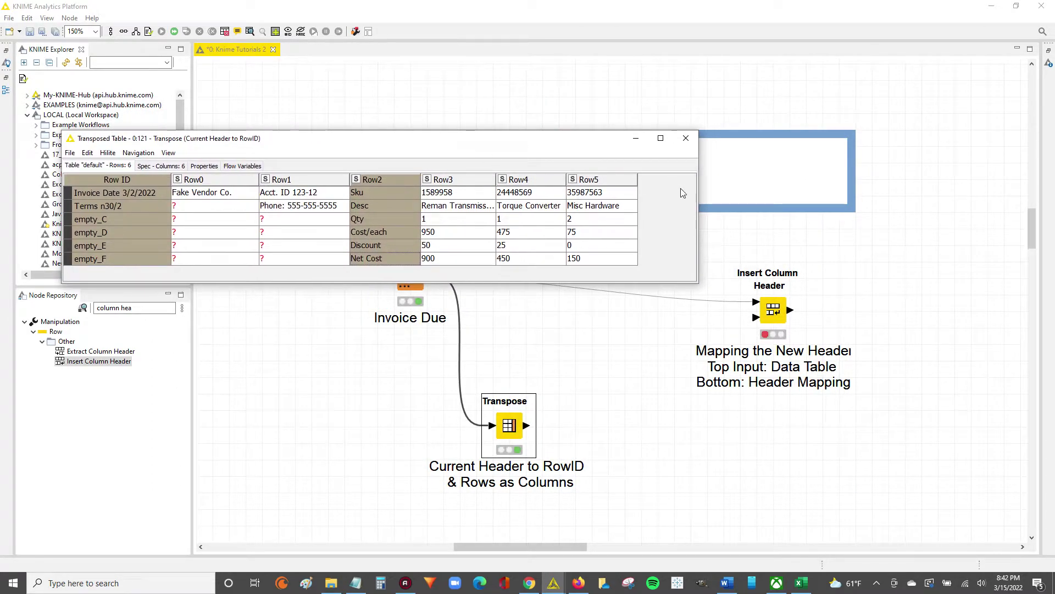
click(636, 413)
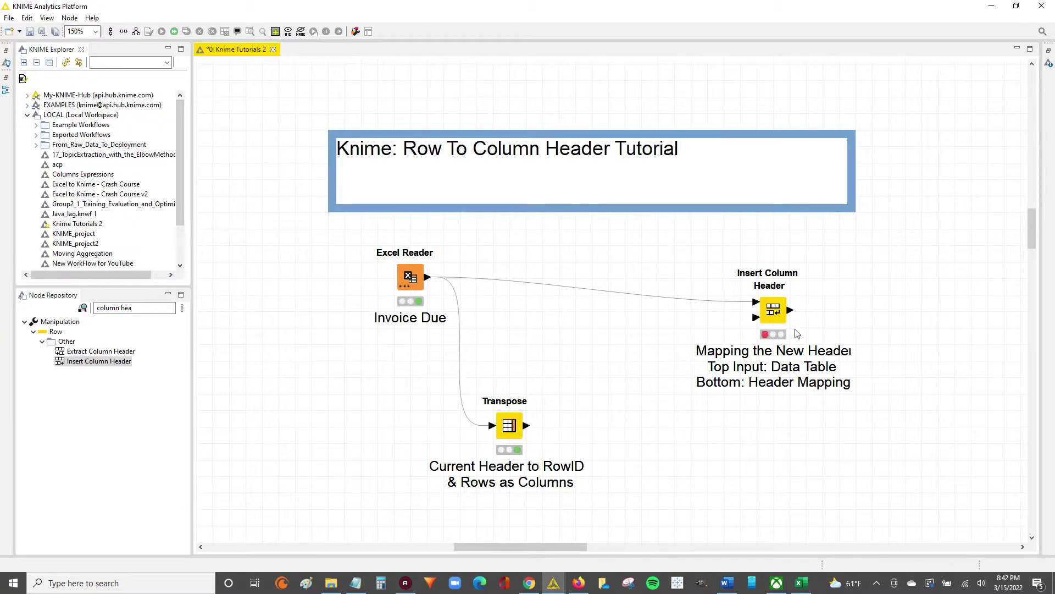
- Open the Excel Reader output, widen its Invoice Date column, and close it
click(770, 312)
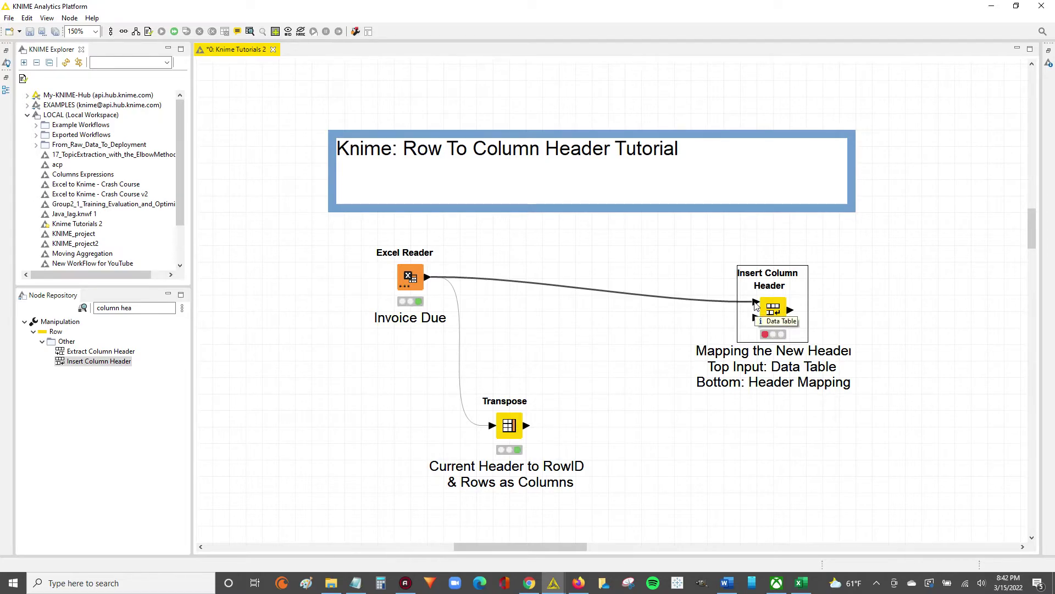
right_click(411, 277)
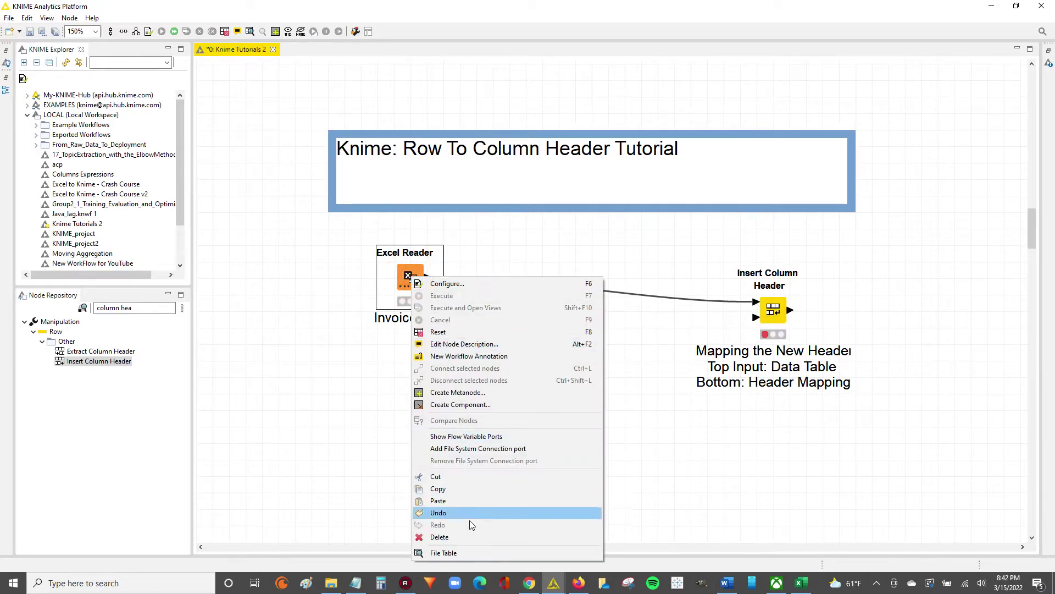
click(471, 553)
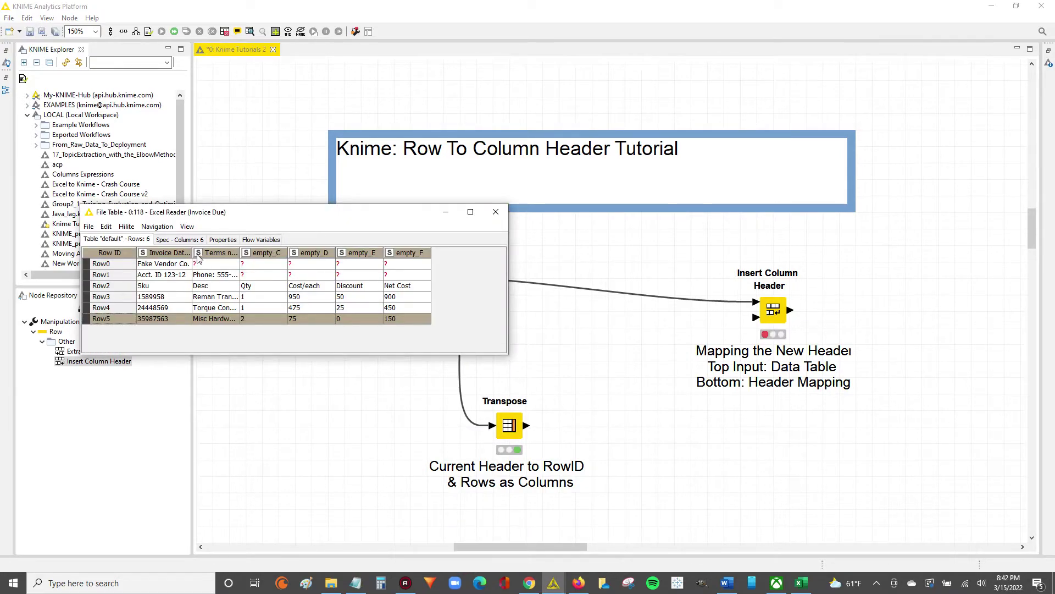
drag(191, 252, 323, 263)
drag(507, 278, 553, 277)
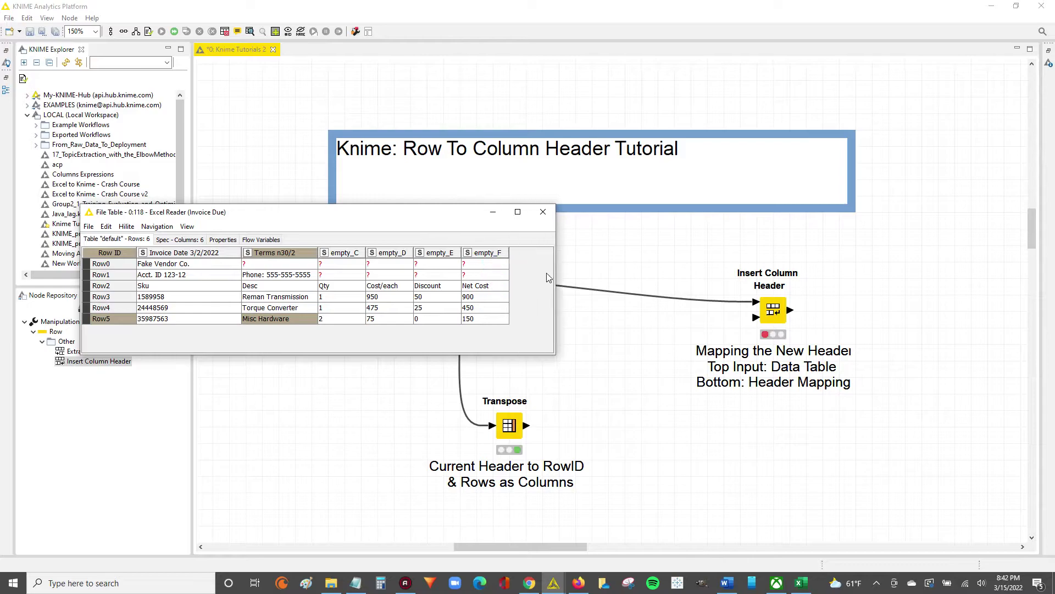
click(542, 211)
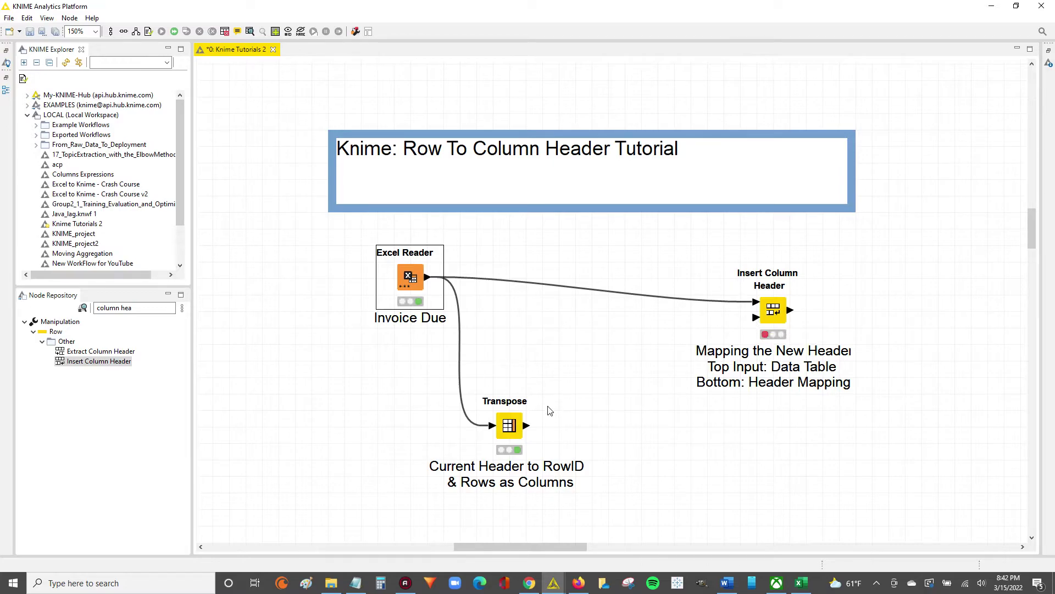
- Open the Transposed Table and locate the Invoice Date 3/2/2022 cell
right_click(525, 438)
click(547, 420)
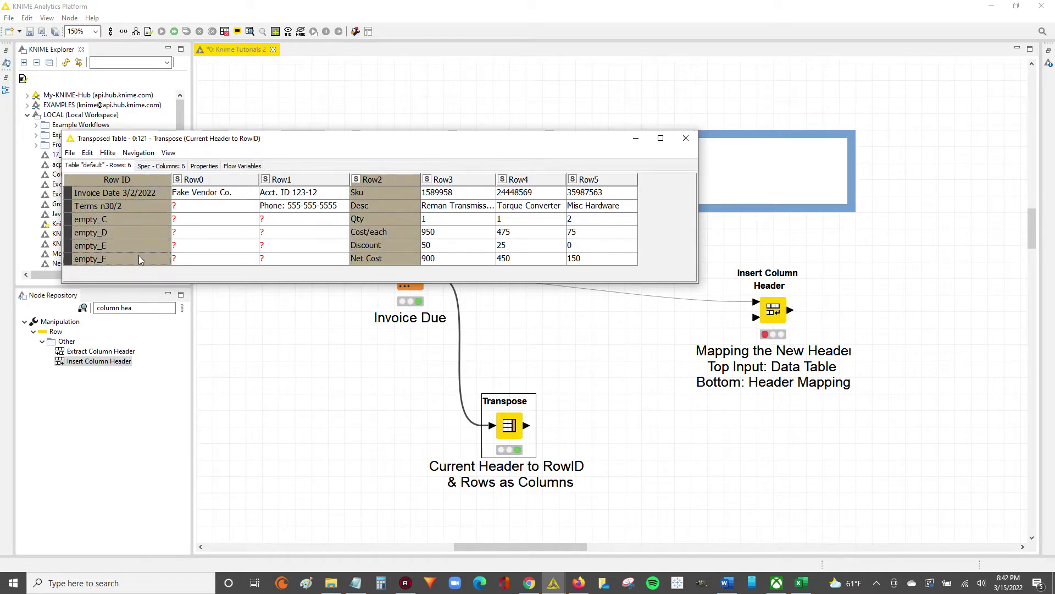
click(140, 194)
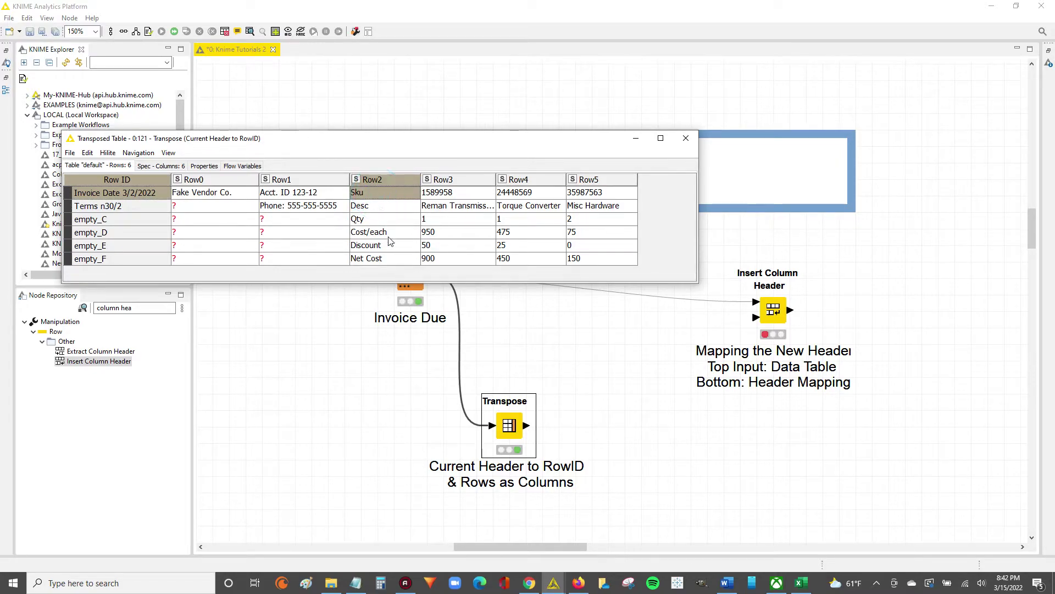
click(394, 381)
- Reopen the Excel Reader table and mark Row2's Sku, Desc and Qty labels
click(409, 278)
right_click(410, 278)
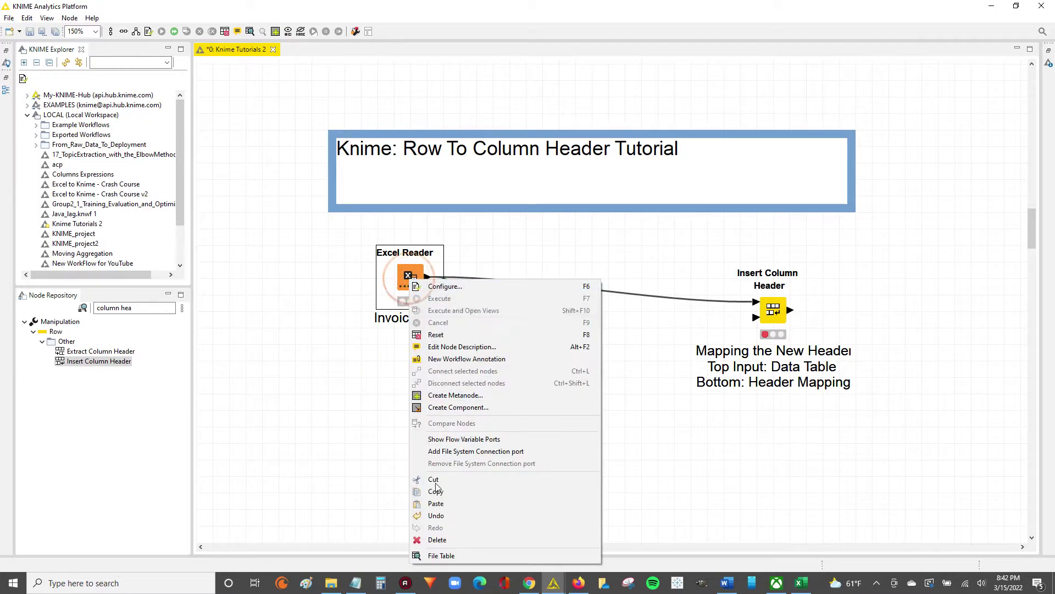
click(462, 555)
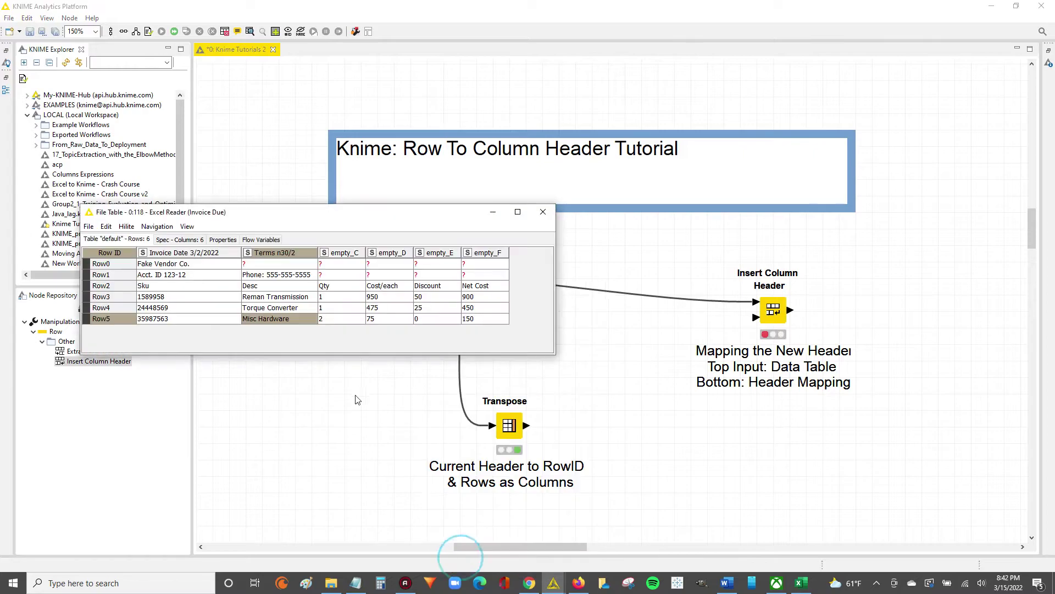
click(165, 265)
click(159, 287)
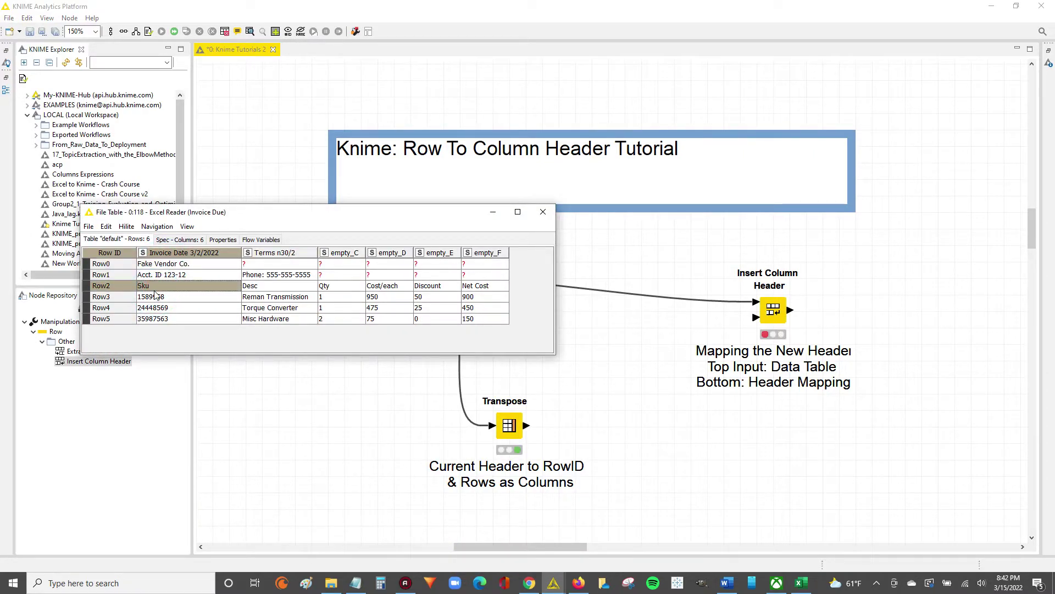
click(349, 282)
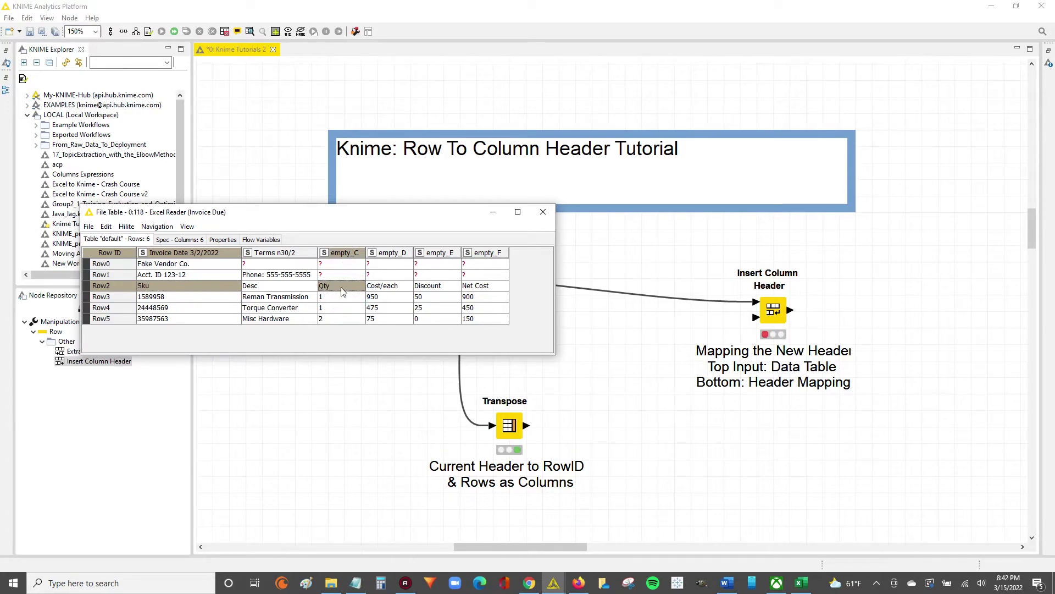
- Compare with the Transposed Table's empty_C row holding Qty, then close it
click(879, 412)
right_click(508, 429)
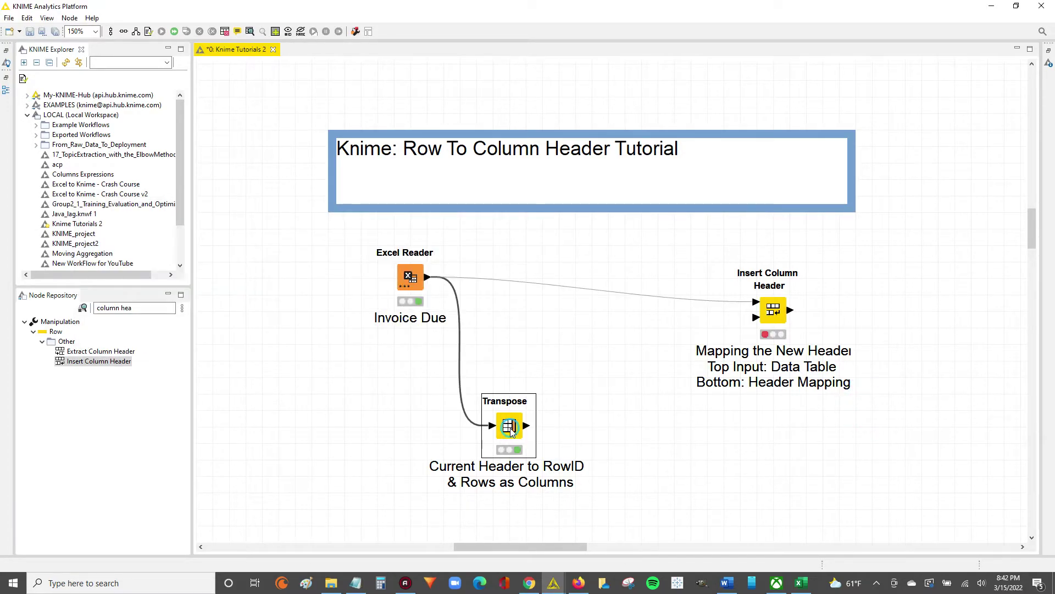
click(572, 421)
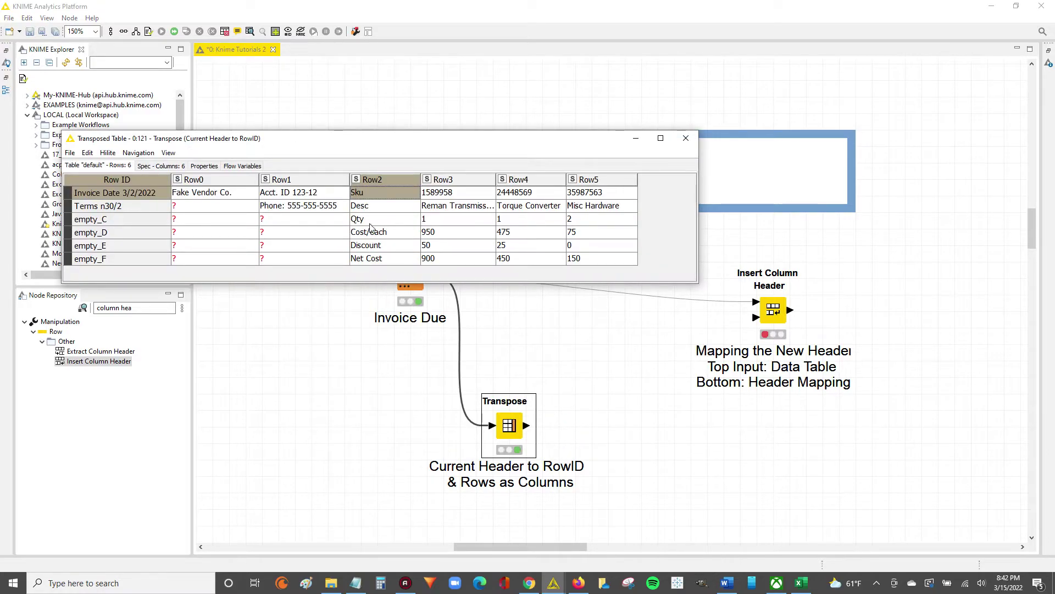
click(369, 223)
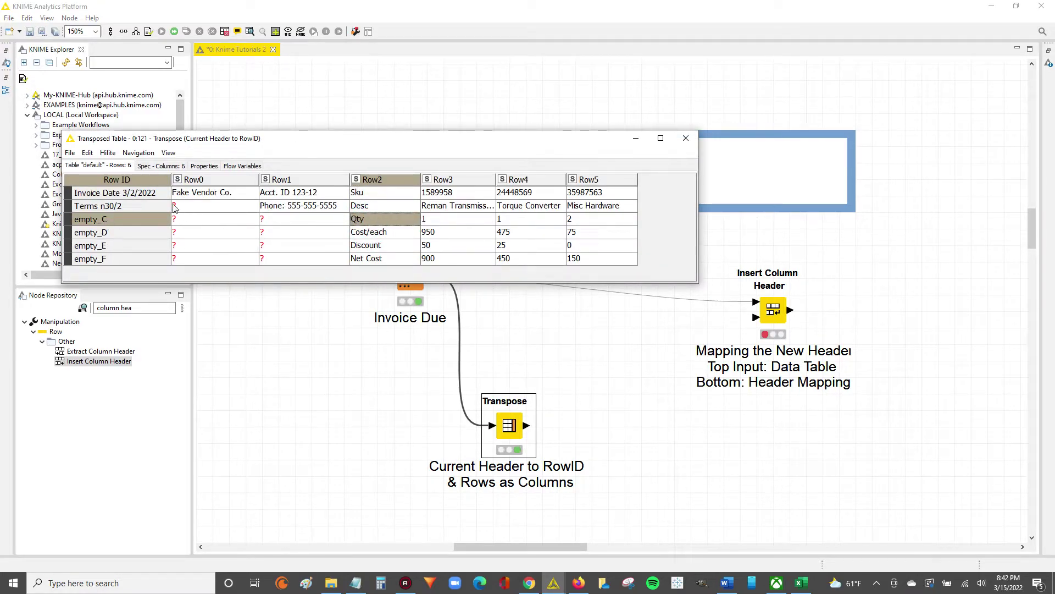
drag(155, 194, 158, 256)
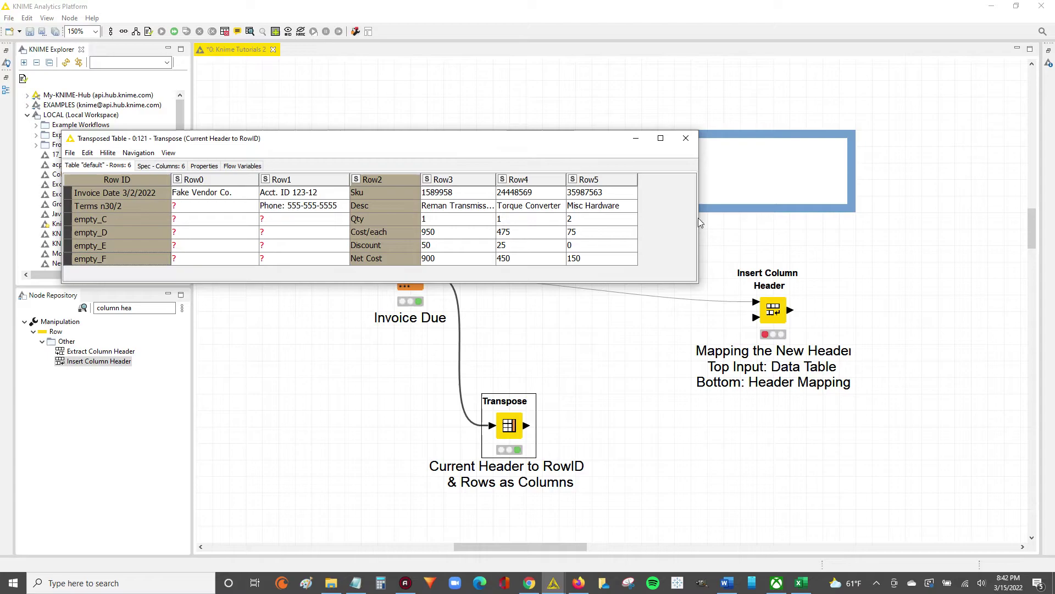
click(686, 138)
- Wire Transpose's output into Insert Column Header's bottom port and shift that node left
click(634, 414)
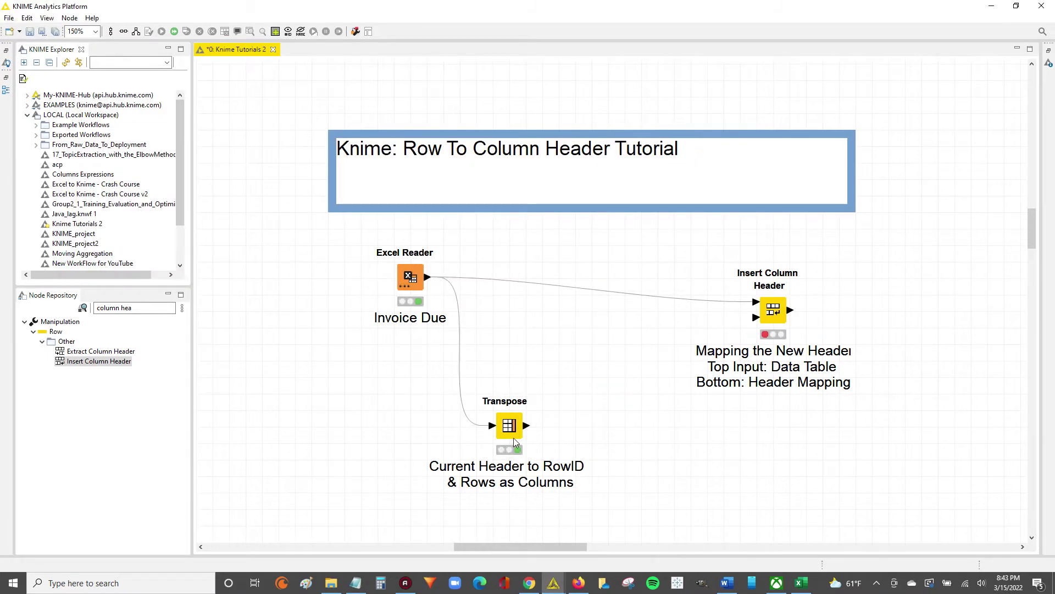
drag(525, 426, 760, 331)
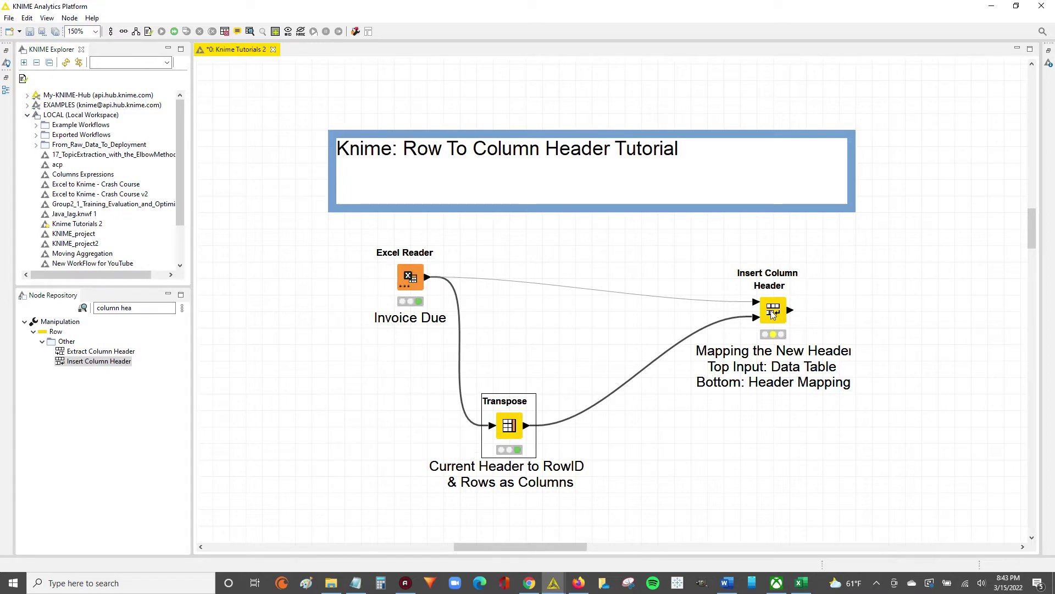
drag(773, 312, 662, 312)
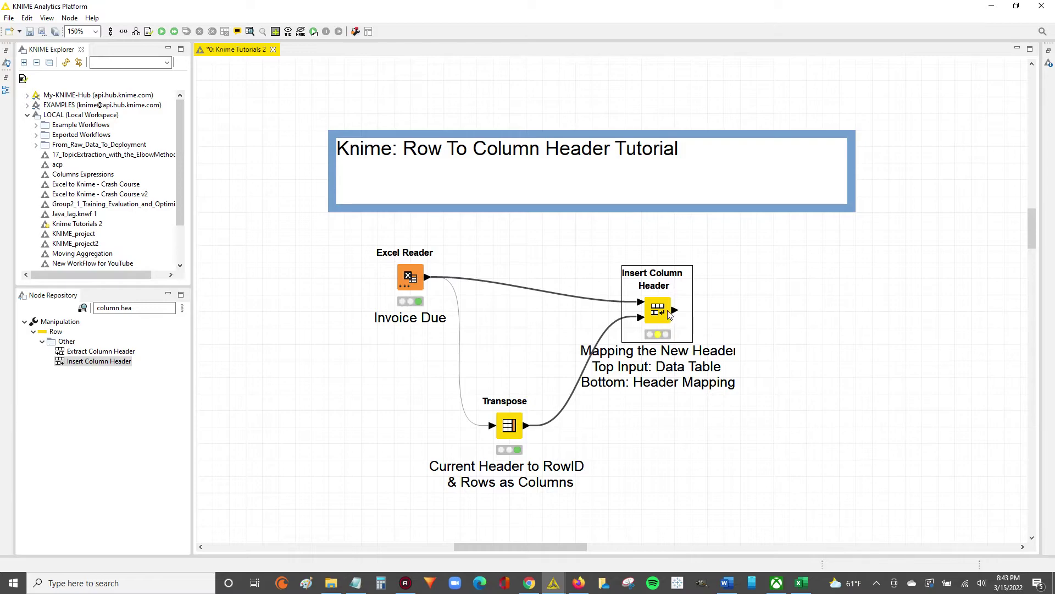
- In Insert Column Header settings, keep Lookup Column <RowID> and choose Value Column Row2
double_click(655, 312)
drag(504, 201, 242, 228)
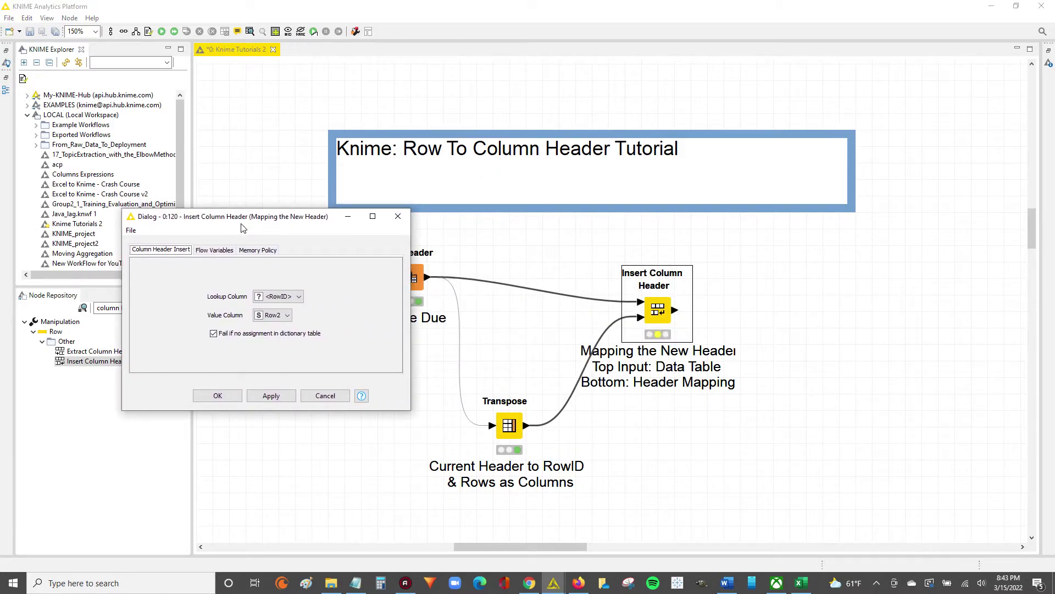
click(297, 297)
click(283, 309)
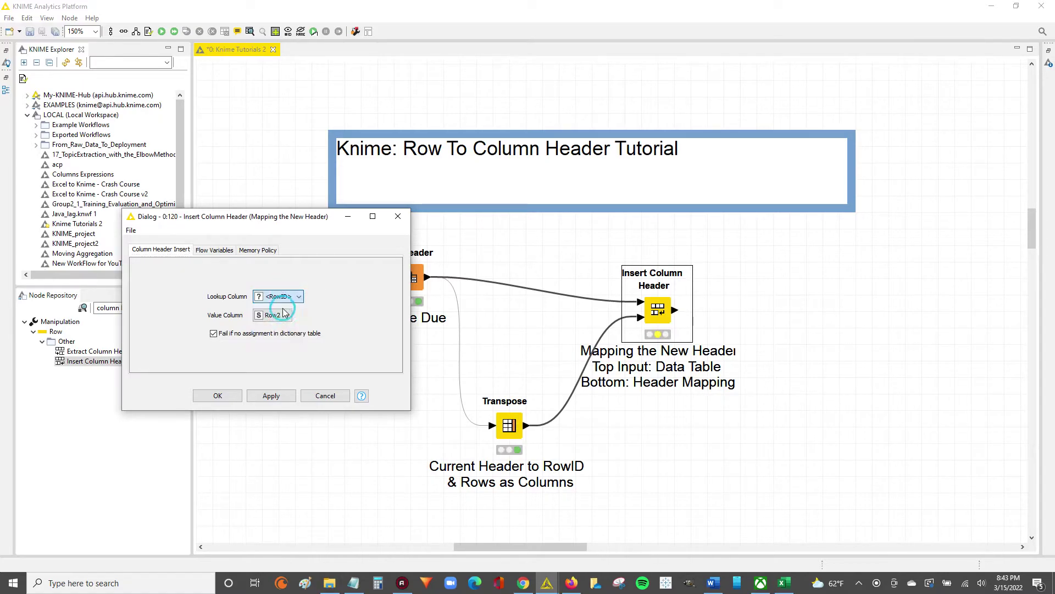
click(285, 314)
click(285, 314)
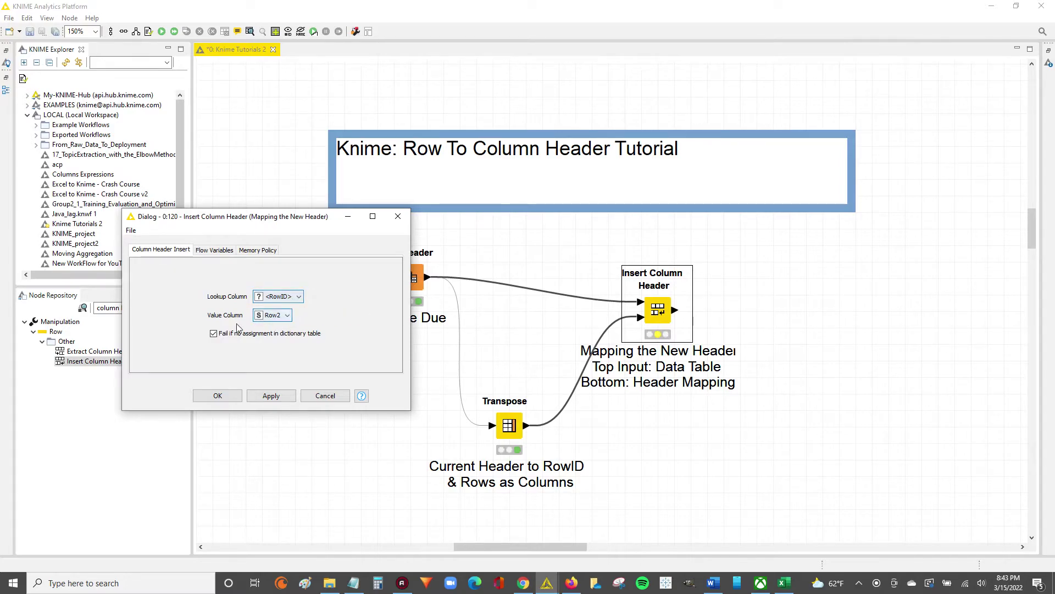
click(213, 297)
click(282, 316)
click(282, 317)
click(547, 584)
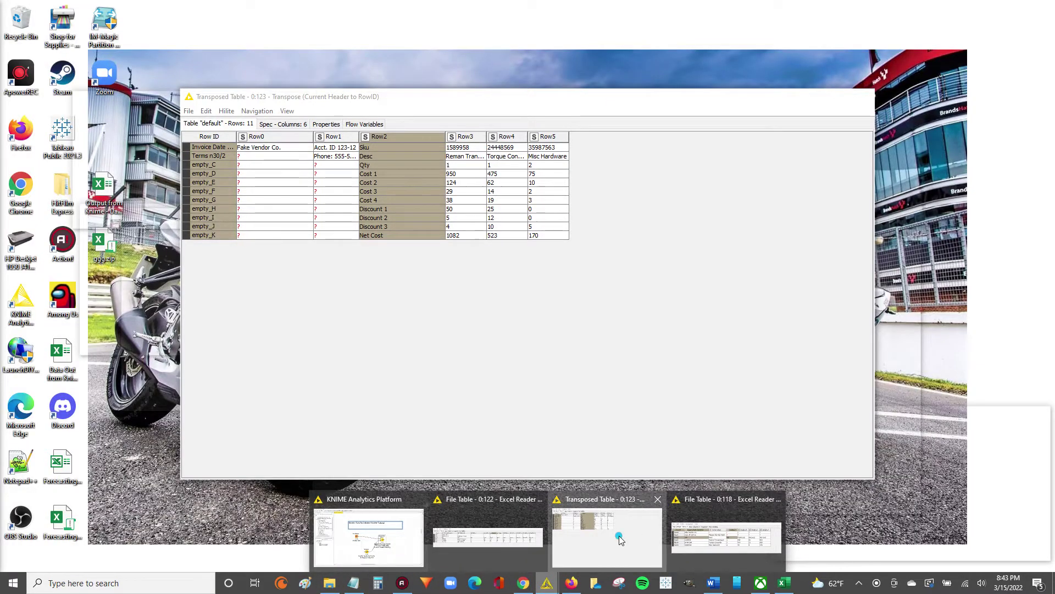
click(619, 535)
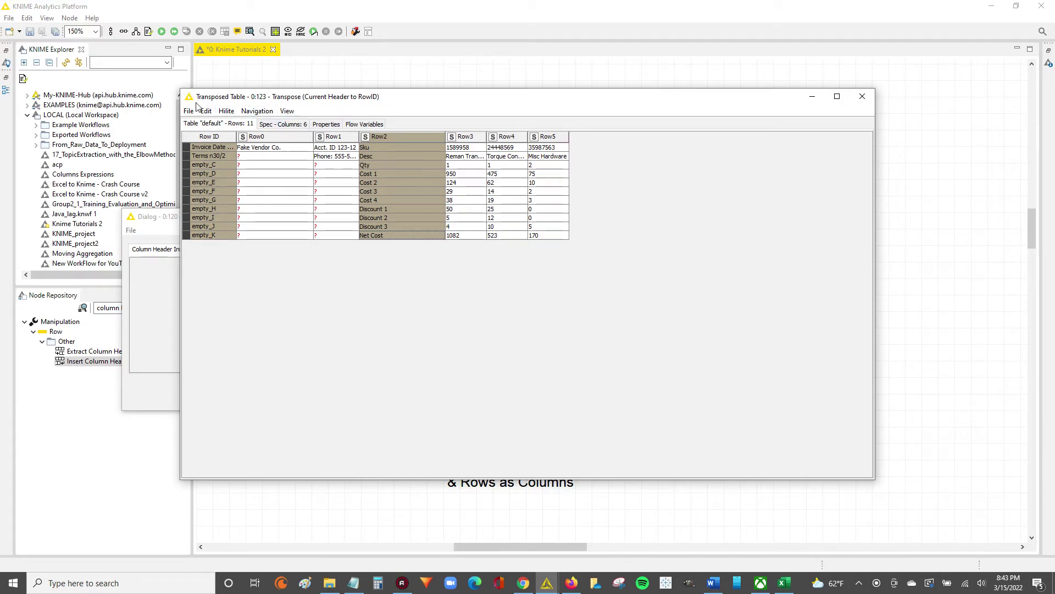
click(288, 111)
click(319, 153)
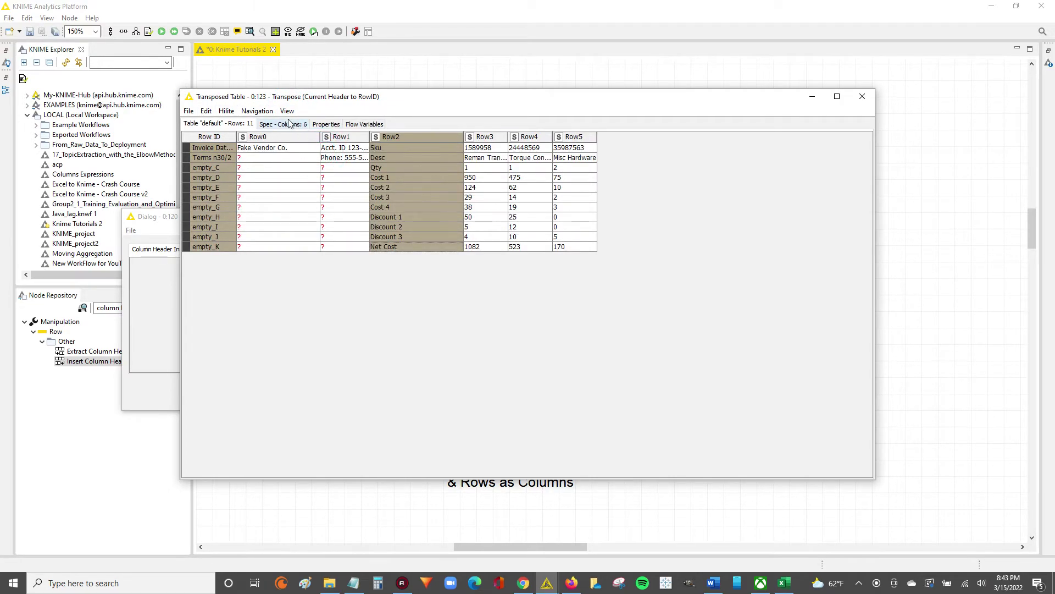
click(287, 111)
click(308, 153)
click(287, 111)
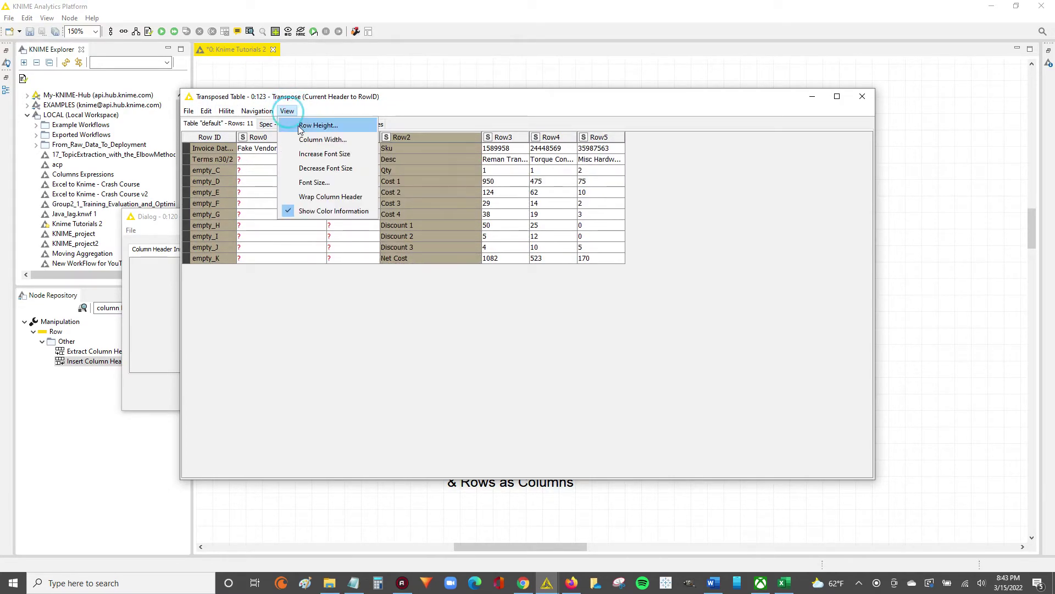
click(313, 153)
drag(236, 138, 314, 138)
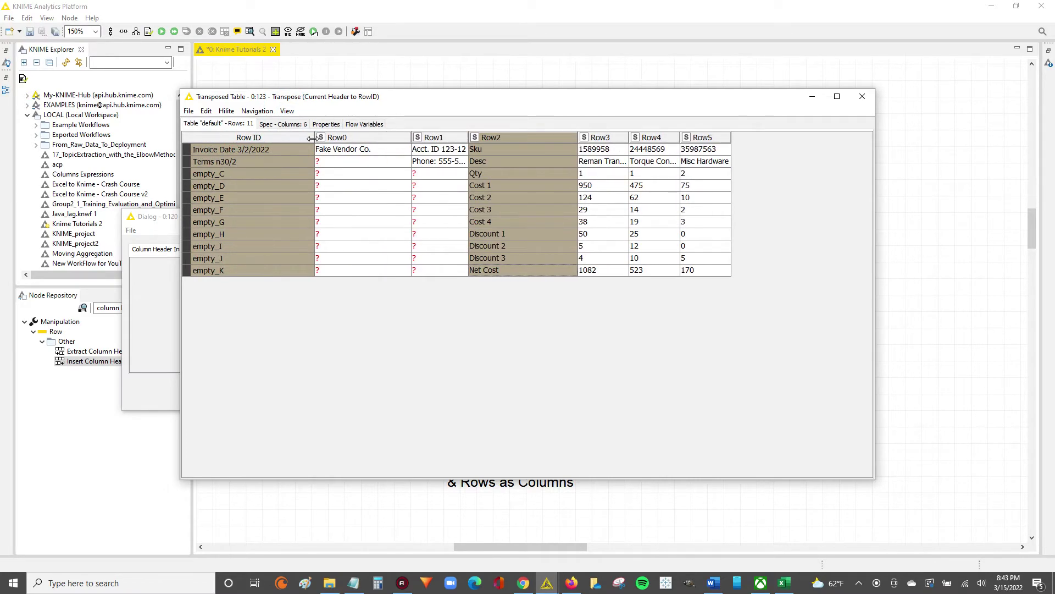
drag(874, 481, 804, 306)
drag(483, 102, 705, 214)
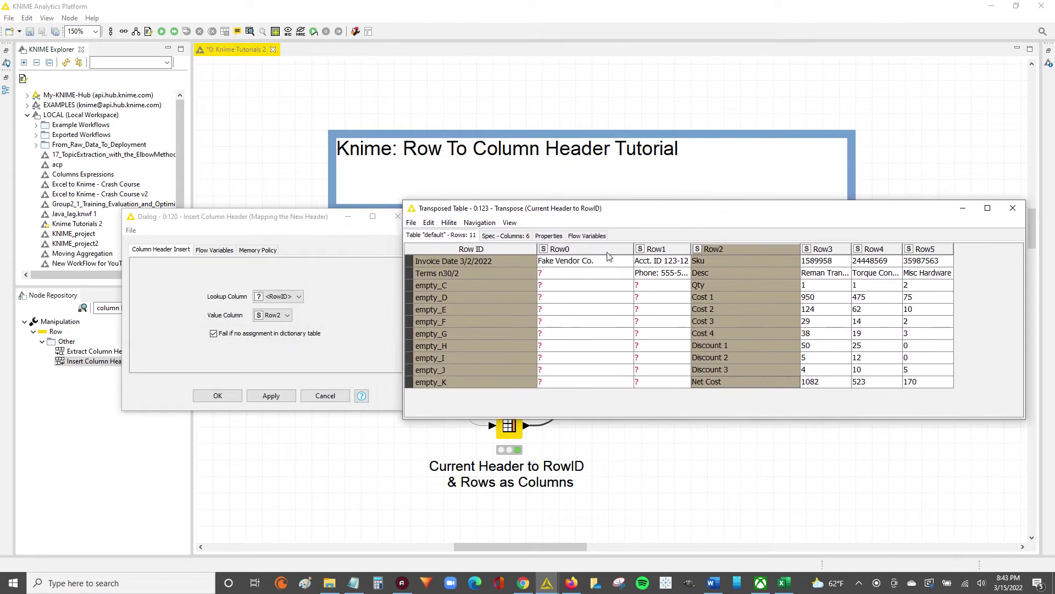
click(453, 260)
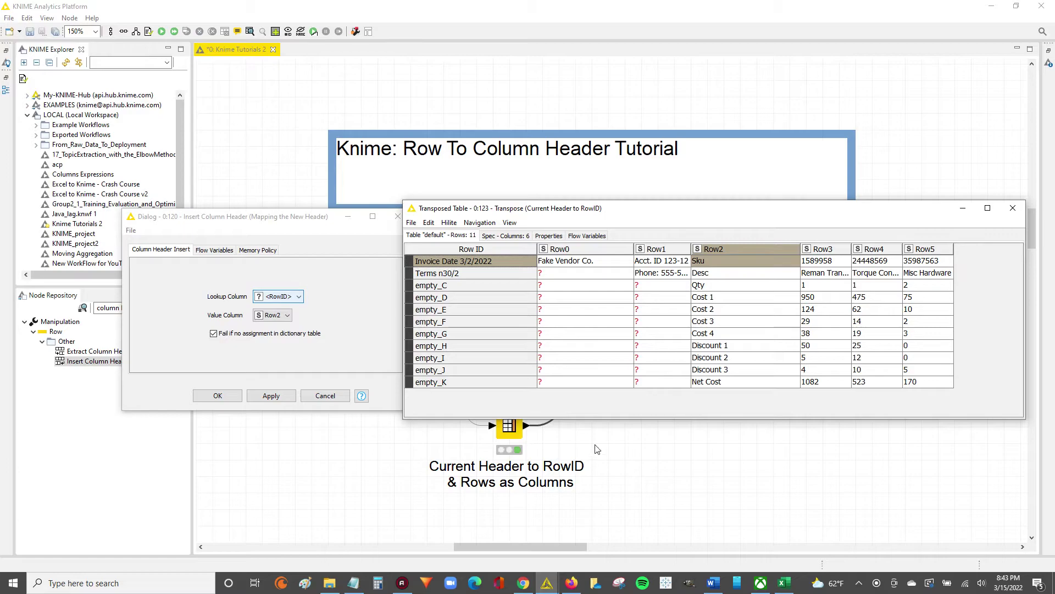
drag(719, 260, 720, 387)
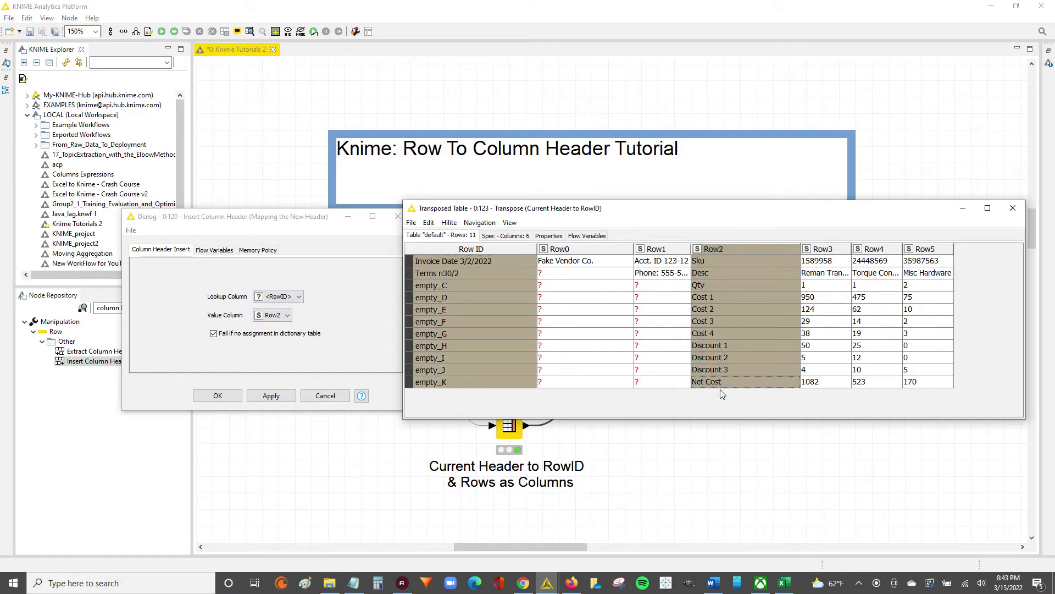
drag(723, 259, 729, 378)
click(226, 318)
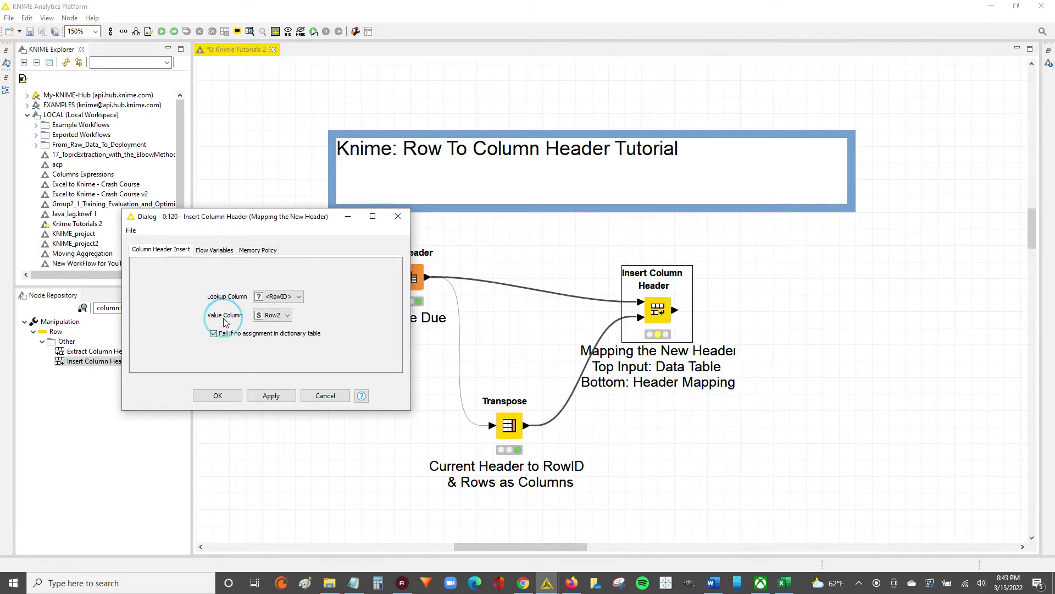
- Confirm Value Column Row2 and Lookup Column <RowID> in Insert Column Header, then Apply and OK
click(547, 583)
click(672, 543)
click(346, 384)
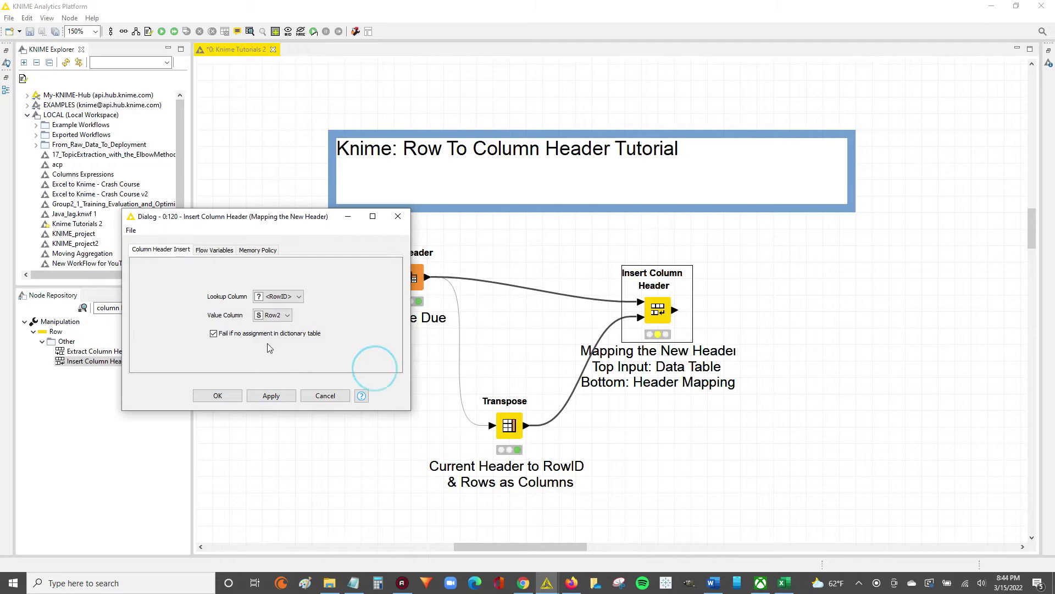
click(275, 316)
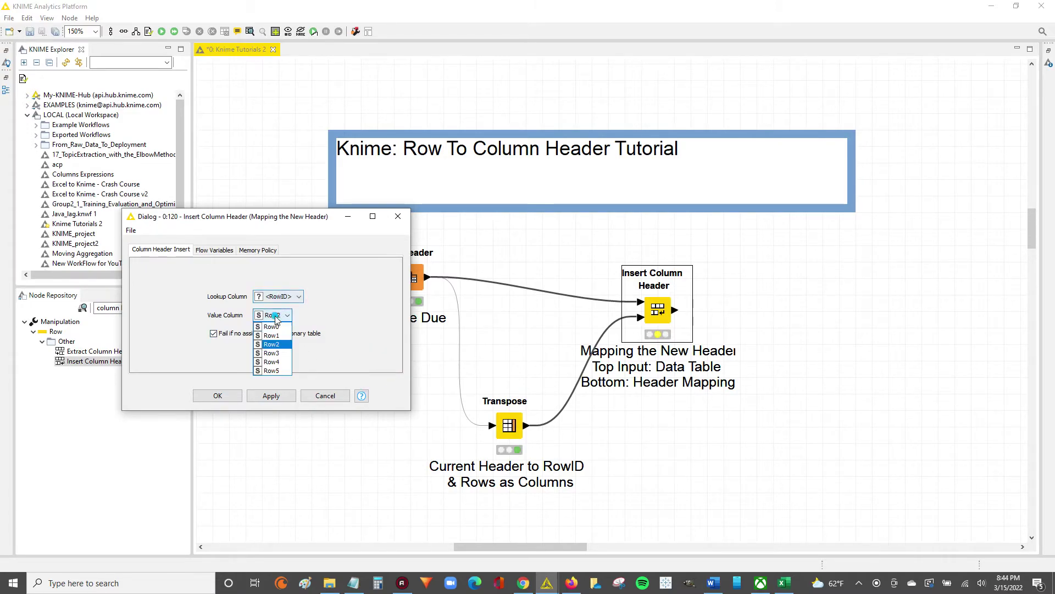
click(275, 345)
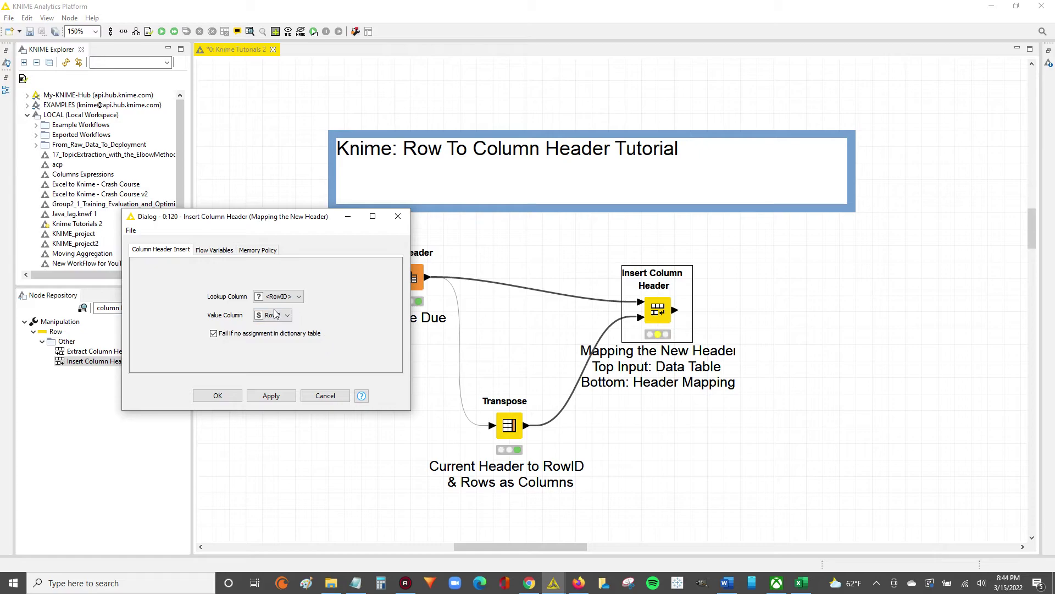
click(276, 314)
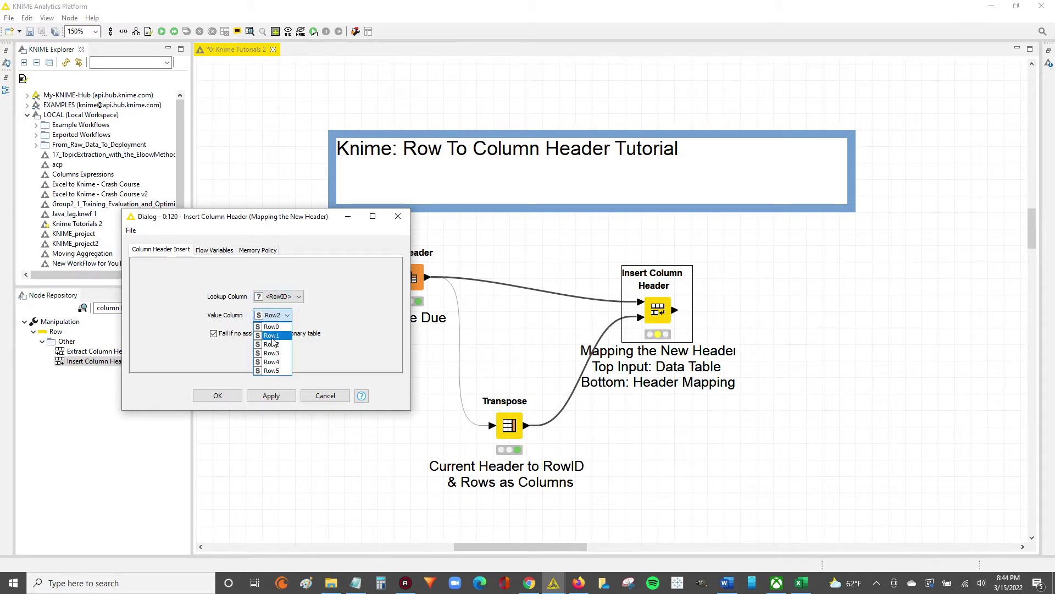
click(277, 344)
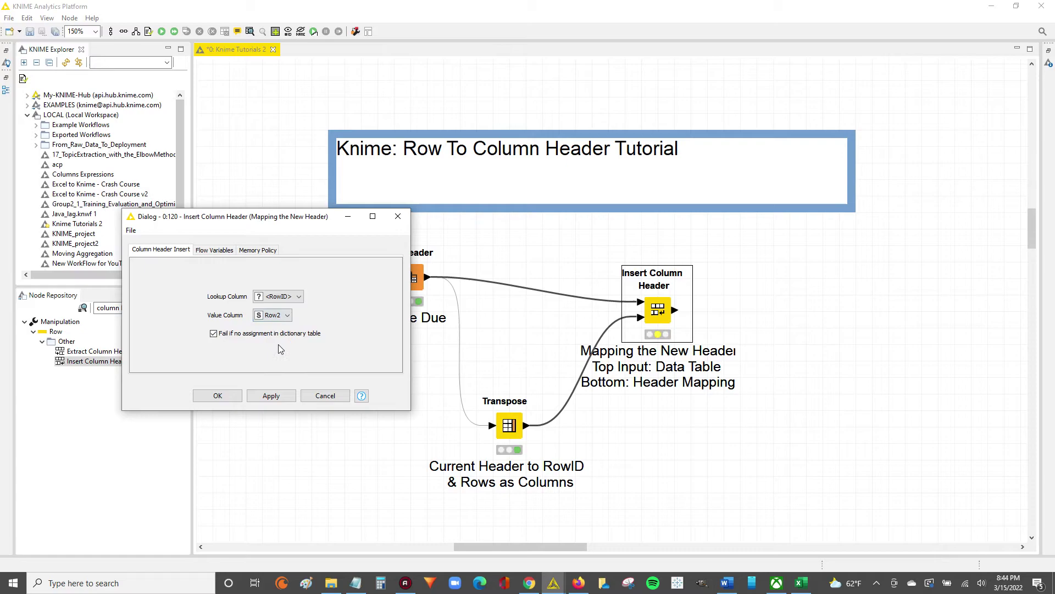
click(305, 297)
click(293, 305)
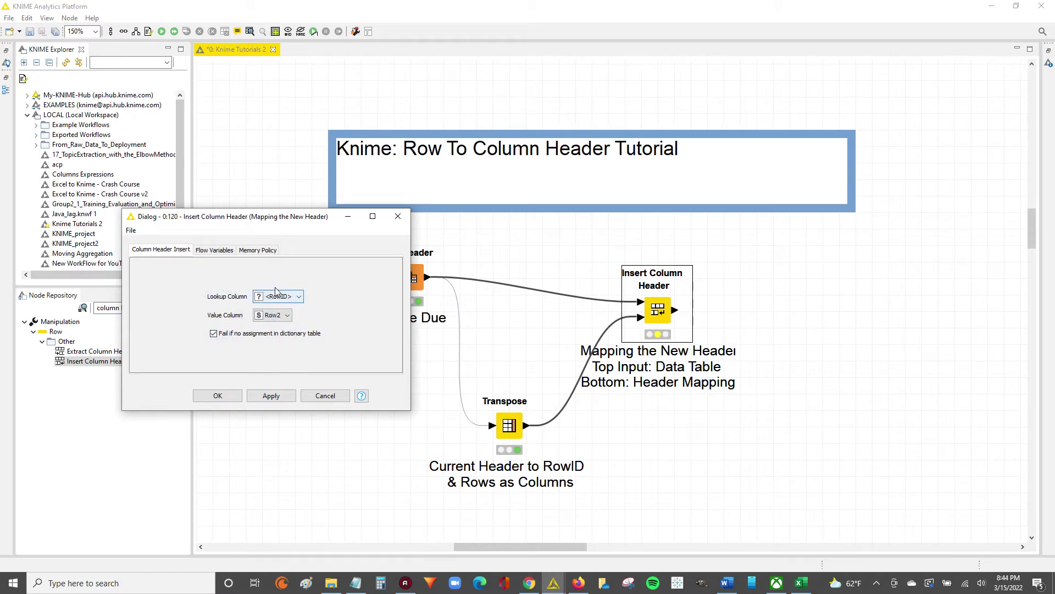
click(271, 396)
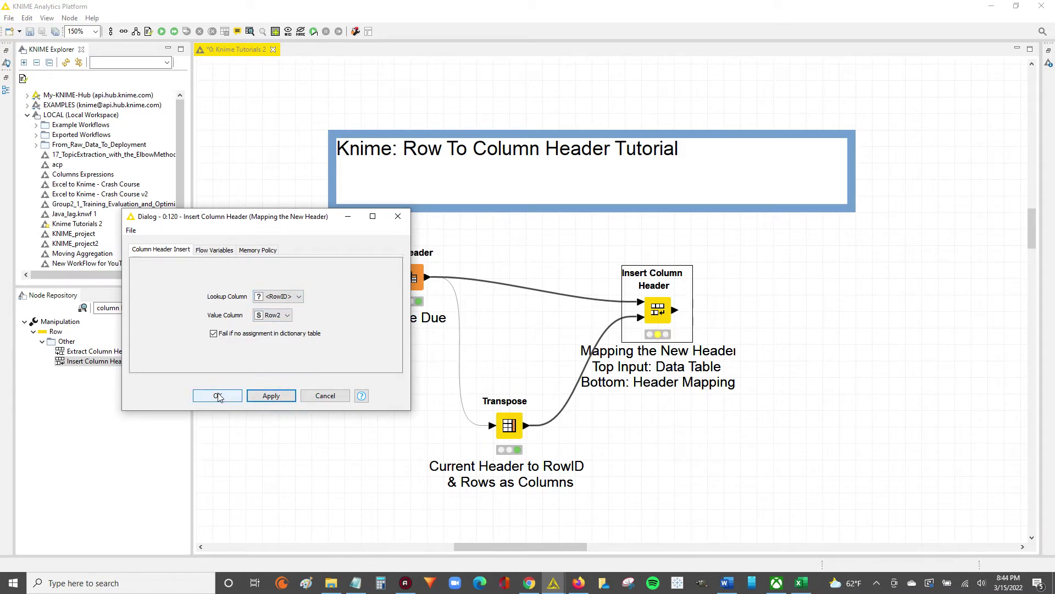
click(219, 395)
- Execute Insert Column Header and open its Data Table with new column names
right_click(656, 311)
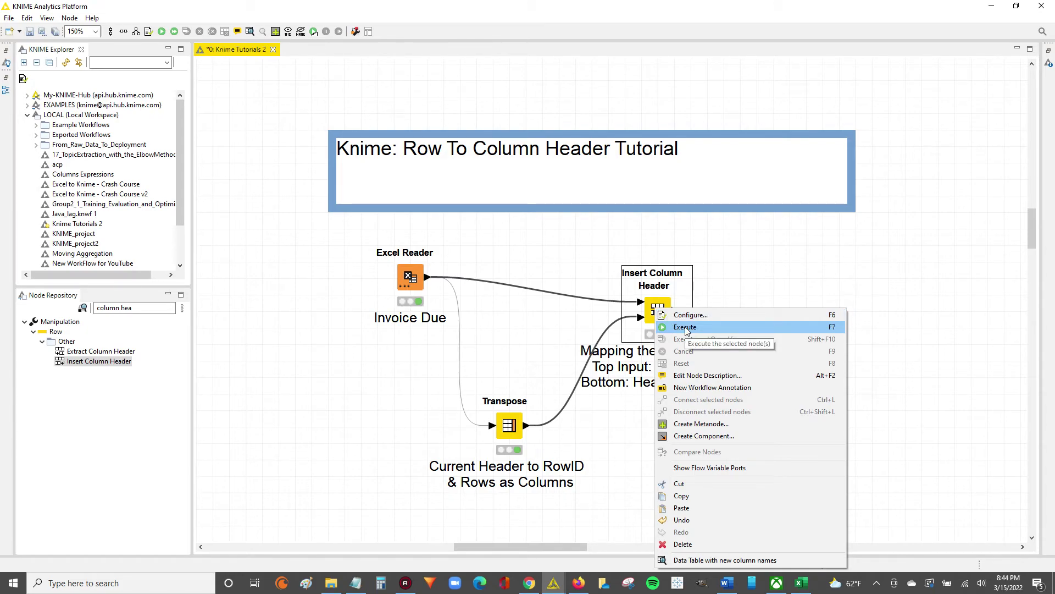
click(686, 327)
right_click(655, 313)
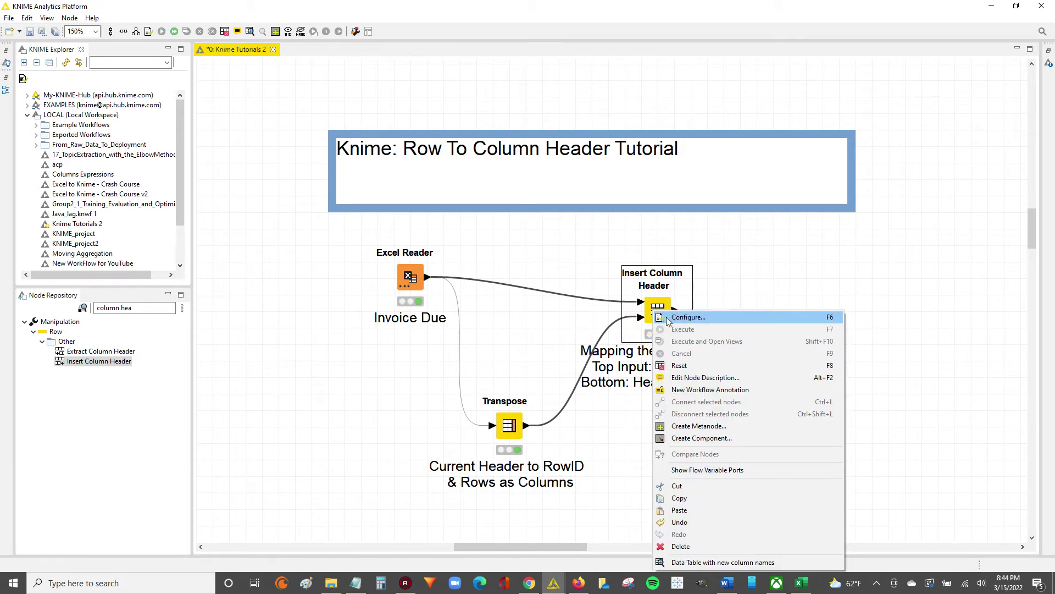
click(710, 561)
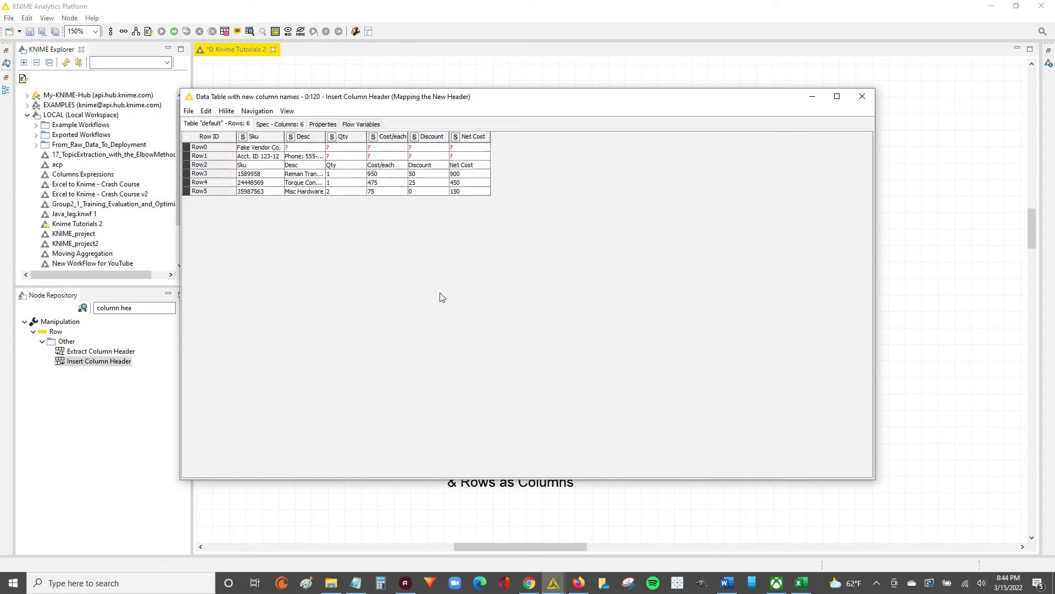
drag(330, 101, 247, 151)
- Enlarge the output table's font several times
click(208, 165)
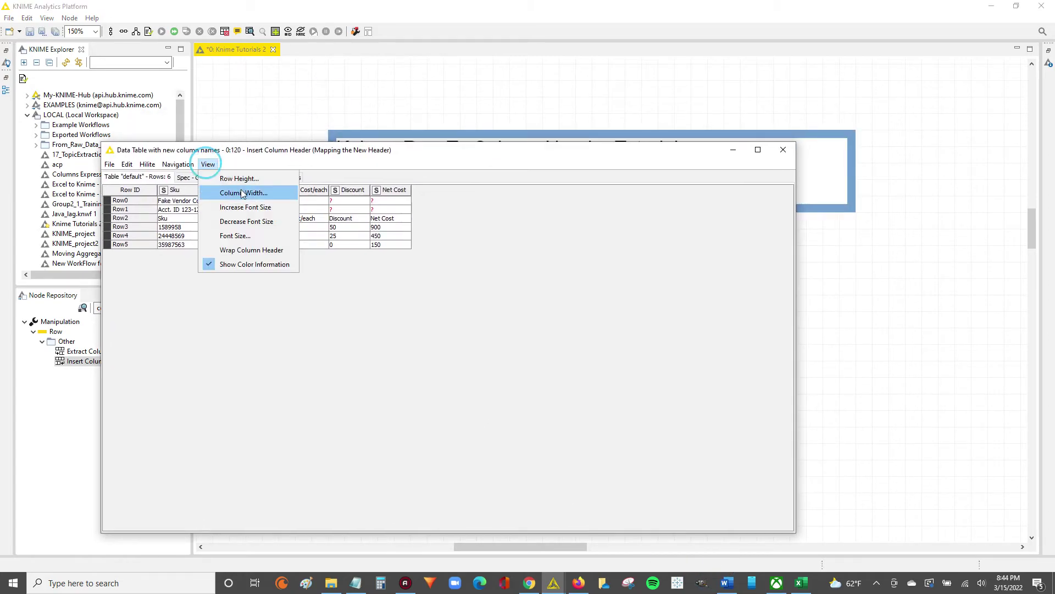
click(243, 210)
click(209, 165)
click(243, 210)
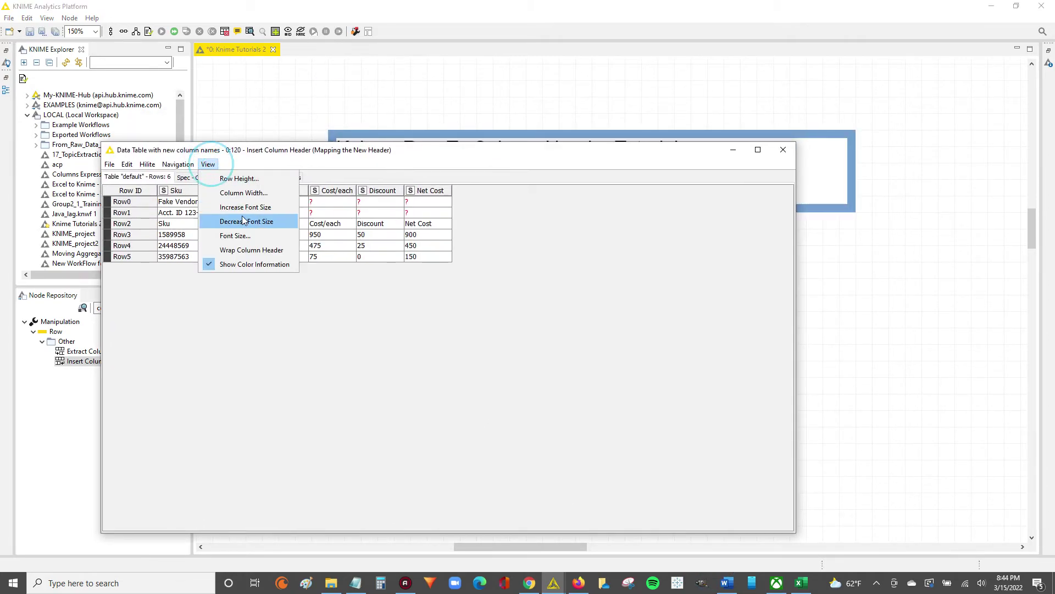
click(242, 207)
click(208, 164)
click(242, 208)
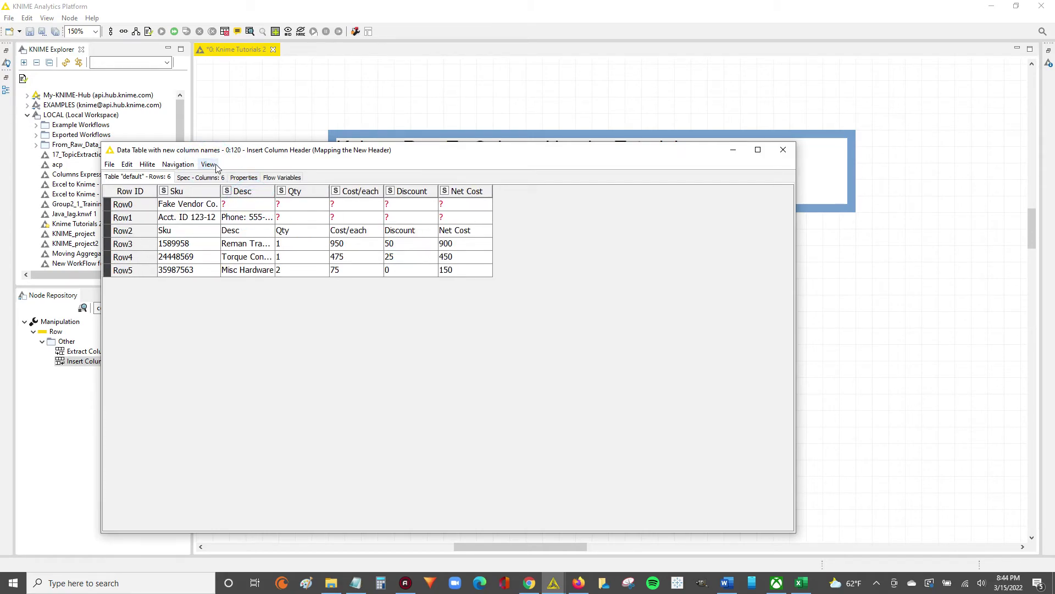
click(208, 164)
click(426, 160)
- Widen the Sku and Desc columns and inspect Row2 from Sku through Net Cost
drag(278, 192, 311, 192)
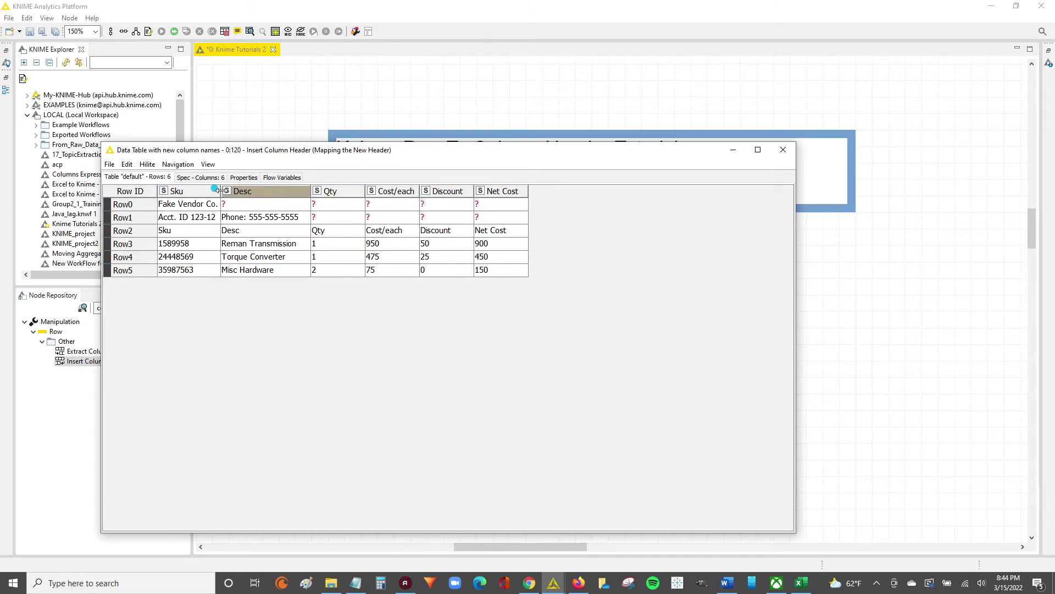
drag(220, 190, 242, 192)
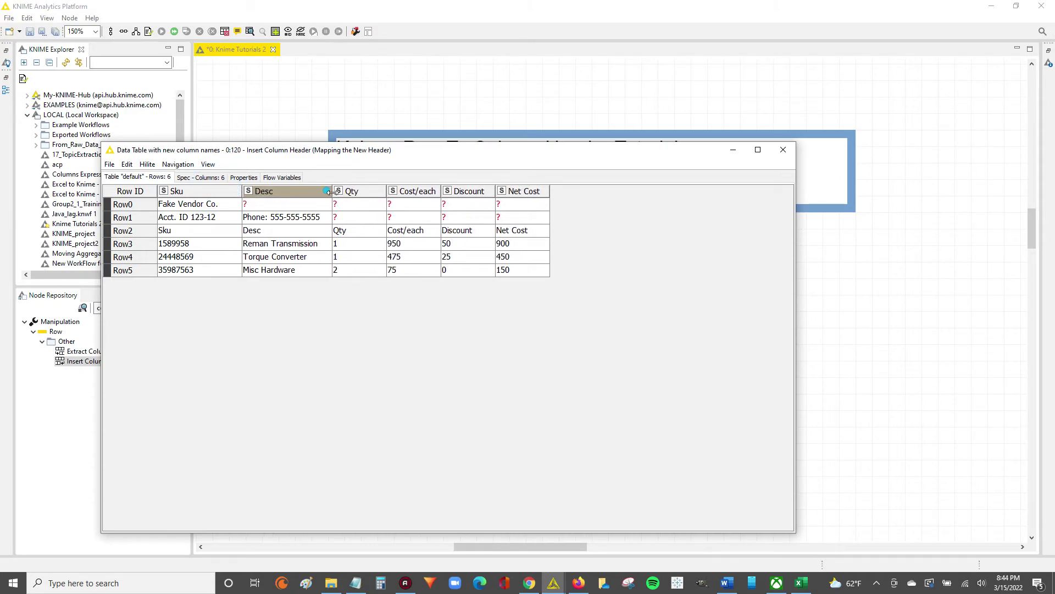
drag(331, 190, 409, 190)
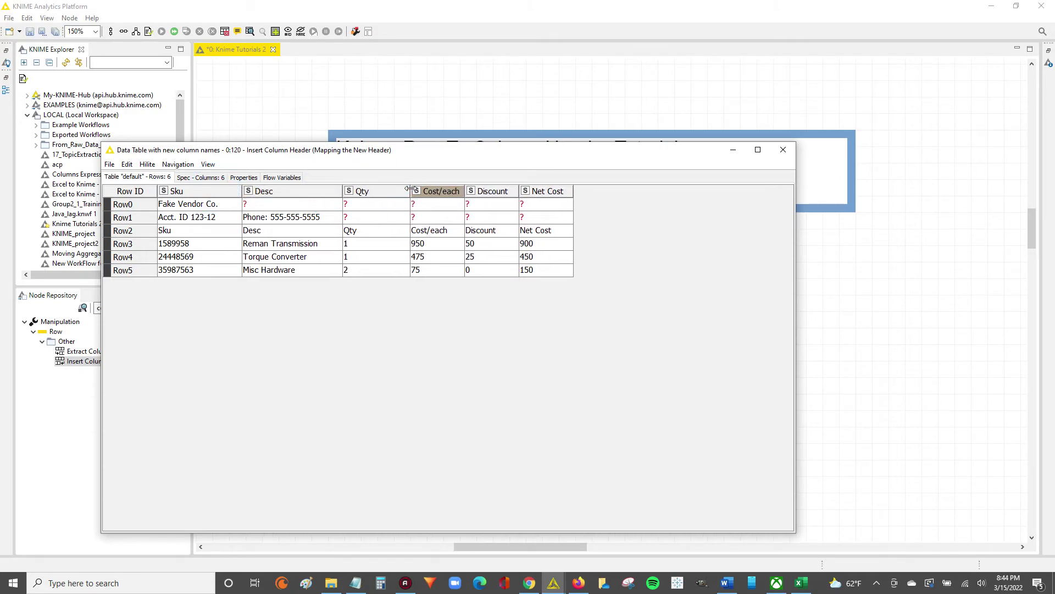
drag(180, 235, 560, 238)
drag(173, 228, 544, 235)
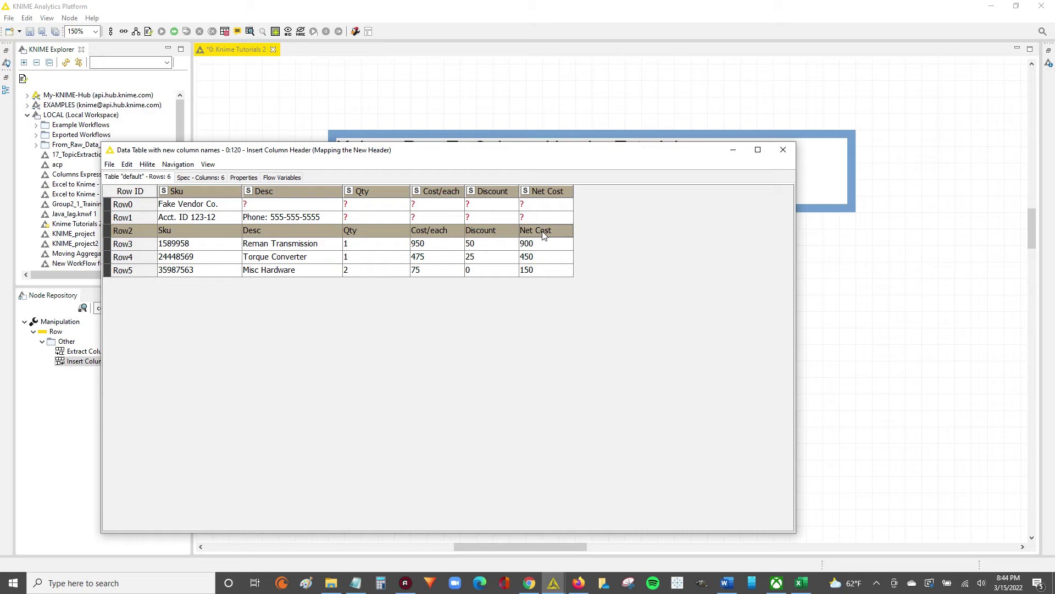
click(122, 234)
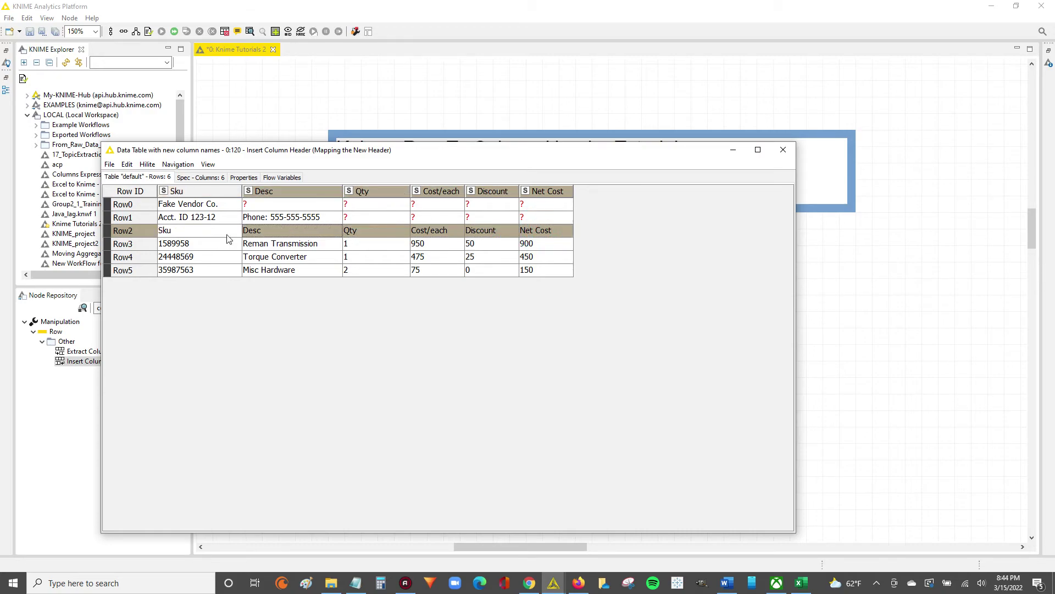
click(194, 230)
drag(172, 234, 536, 235)
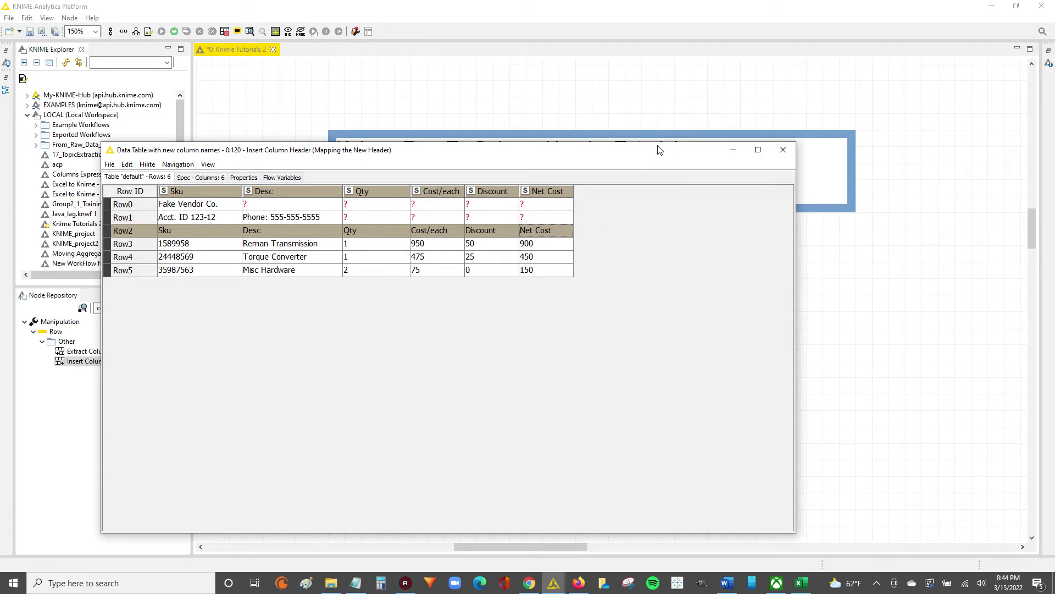
drag(660, 149, 666, 300)
- Add a Rule-based Row Filter node after Insert Column Header and clear its label
click(782, 300)
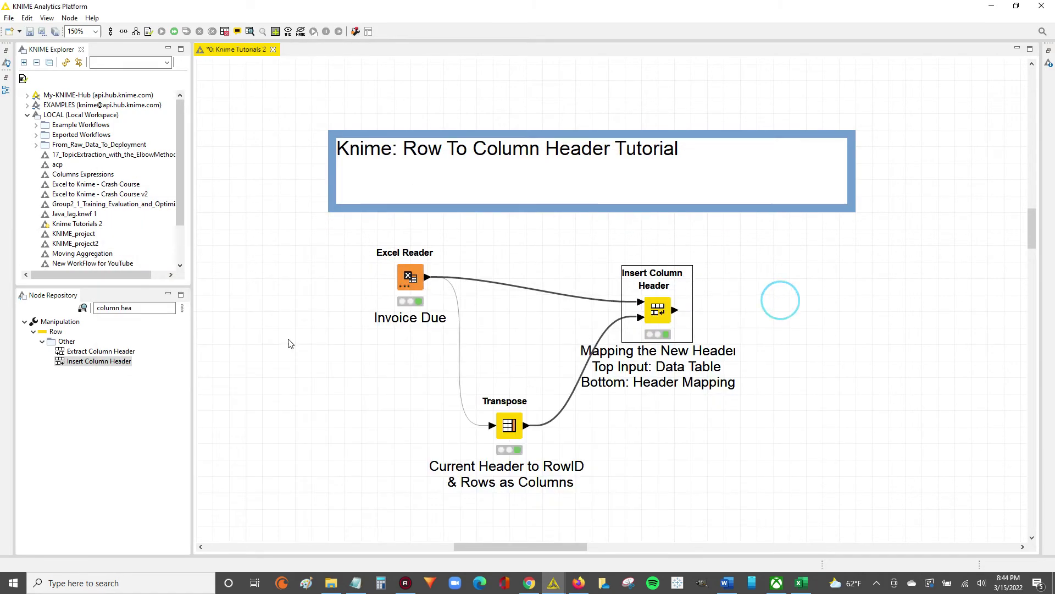
click(23, 300)
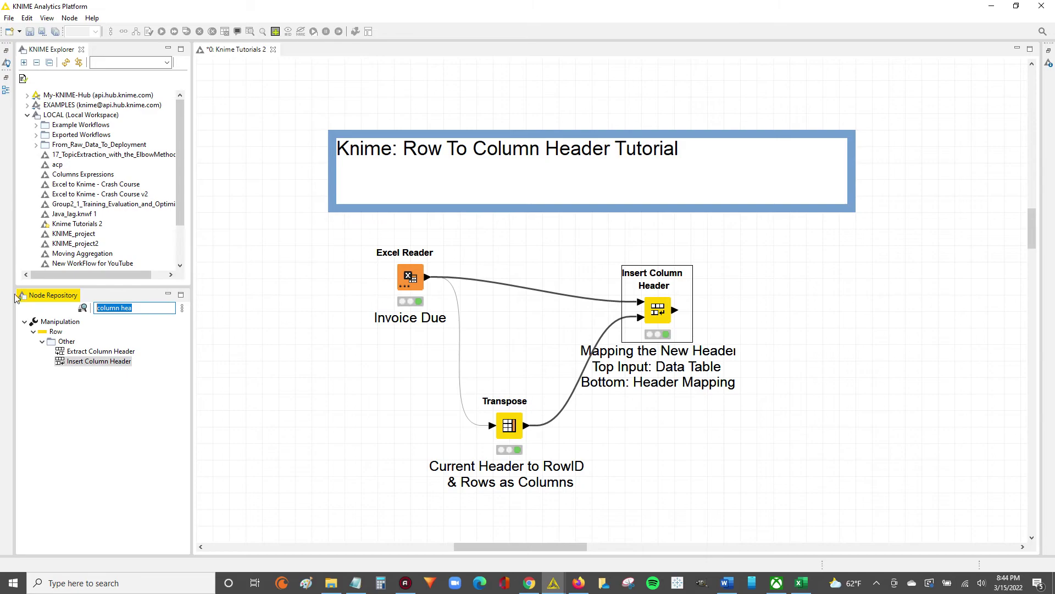
text(rule)
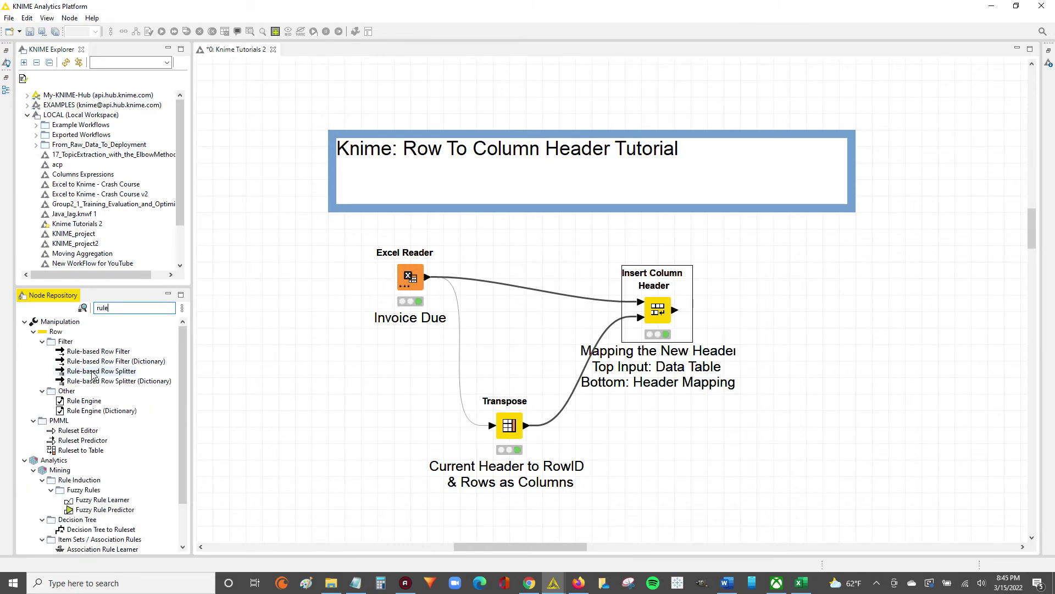
double_click(98, 351)
drag(748, 340, 798, 341)
click(789, 348)
key(BackSpace)
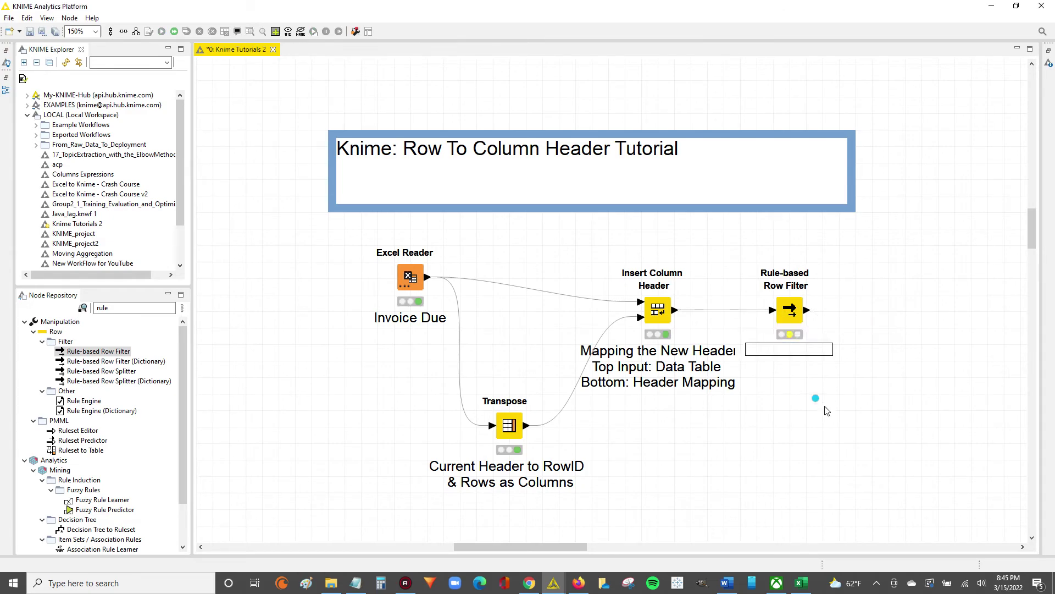
click(819, 400)
- Replace the example rule with NOT $$ROWID$$ = "Row2" => TRUE and apply it
double_click(790, 310)
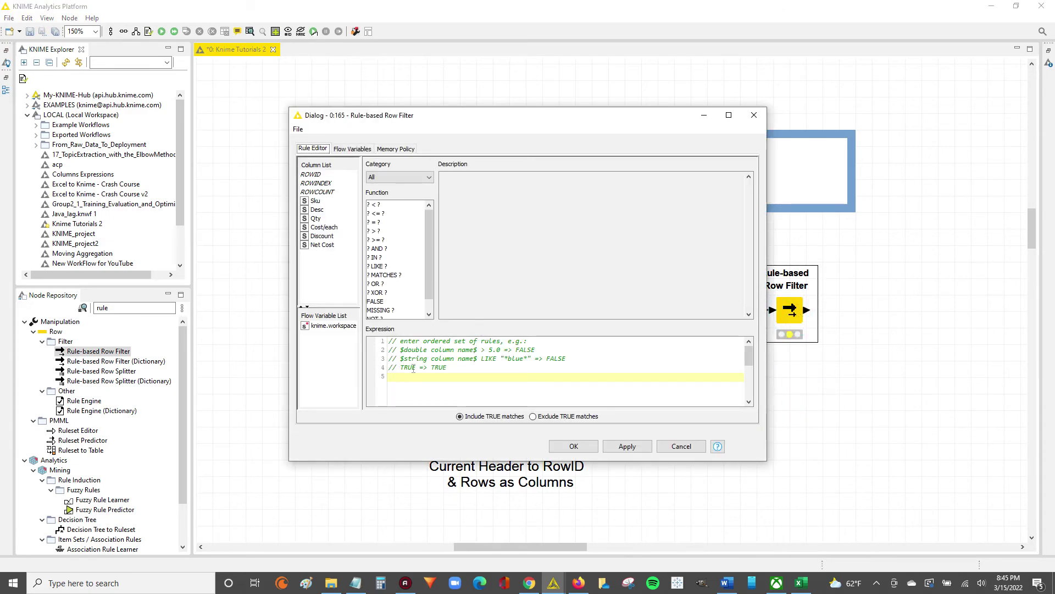
drag(416, 369, 389, 341)
key(BackSpace)
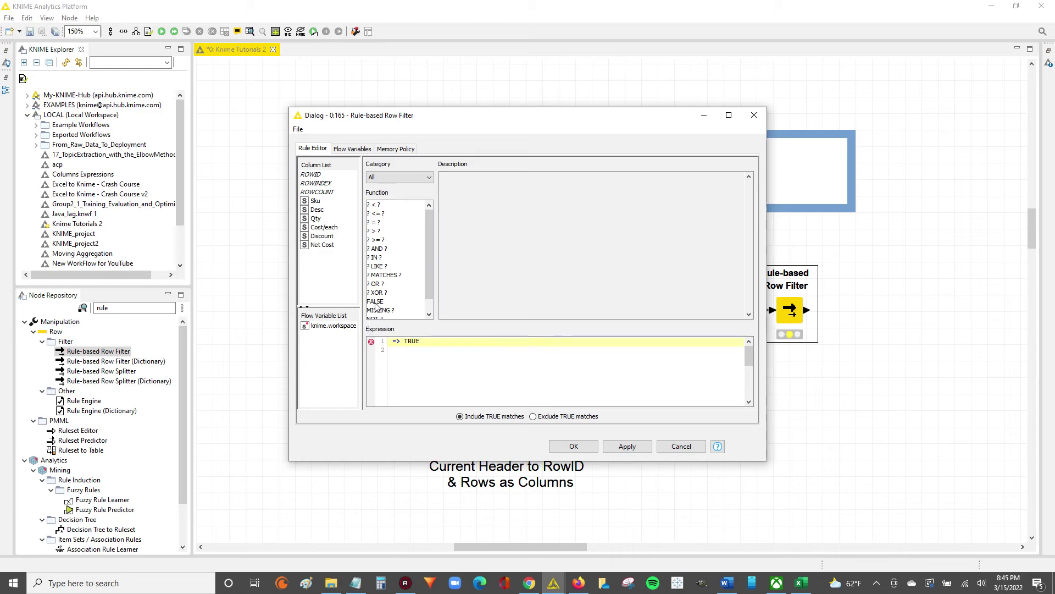
scroll(384, 286, down, 1)
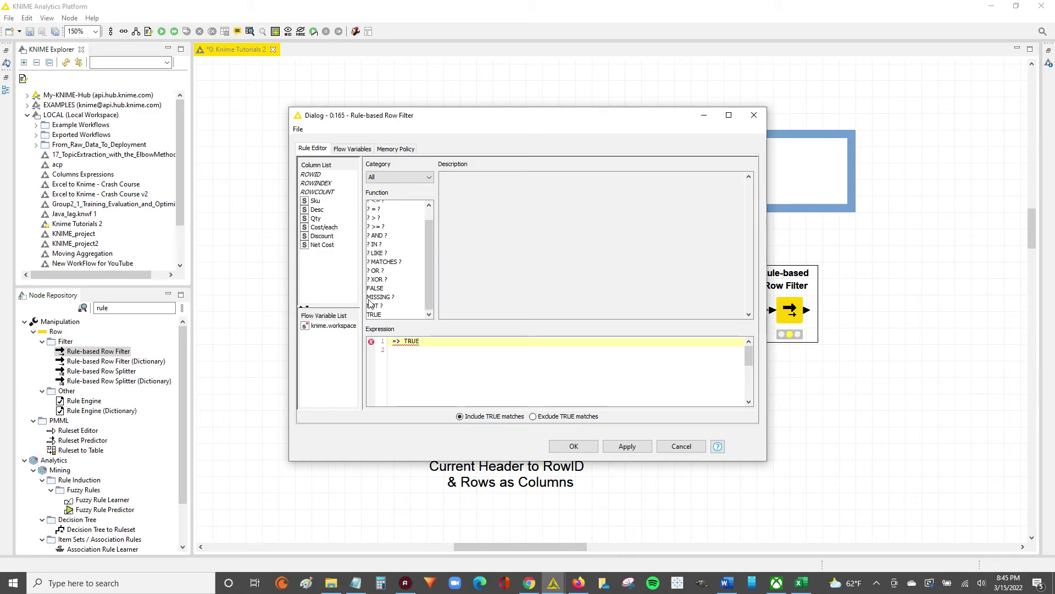
click(369, 306)
double_click(369, 306)
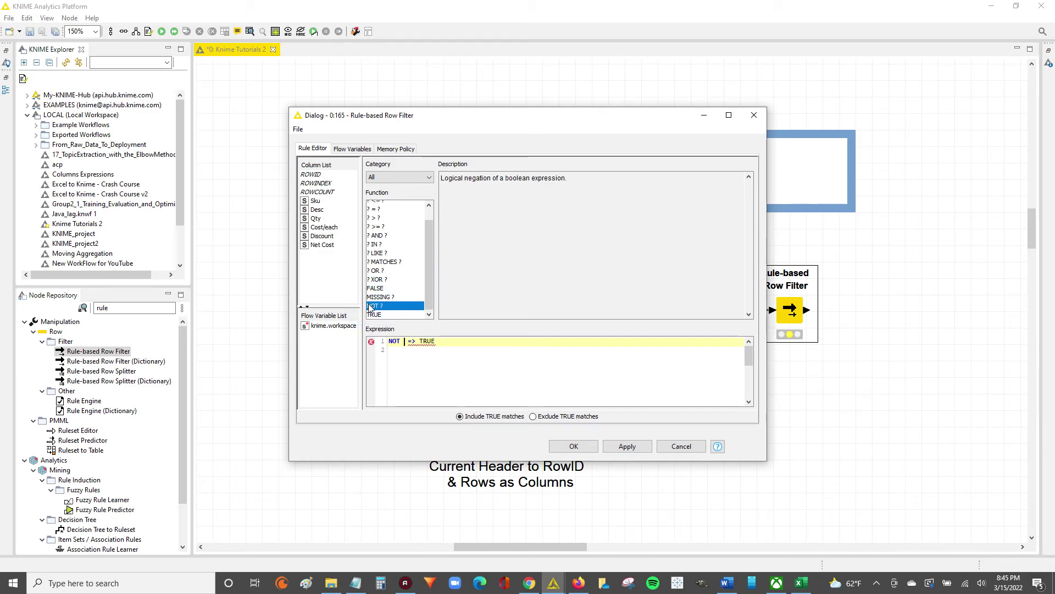
double_click(312, 175)
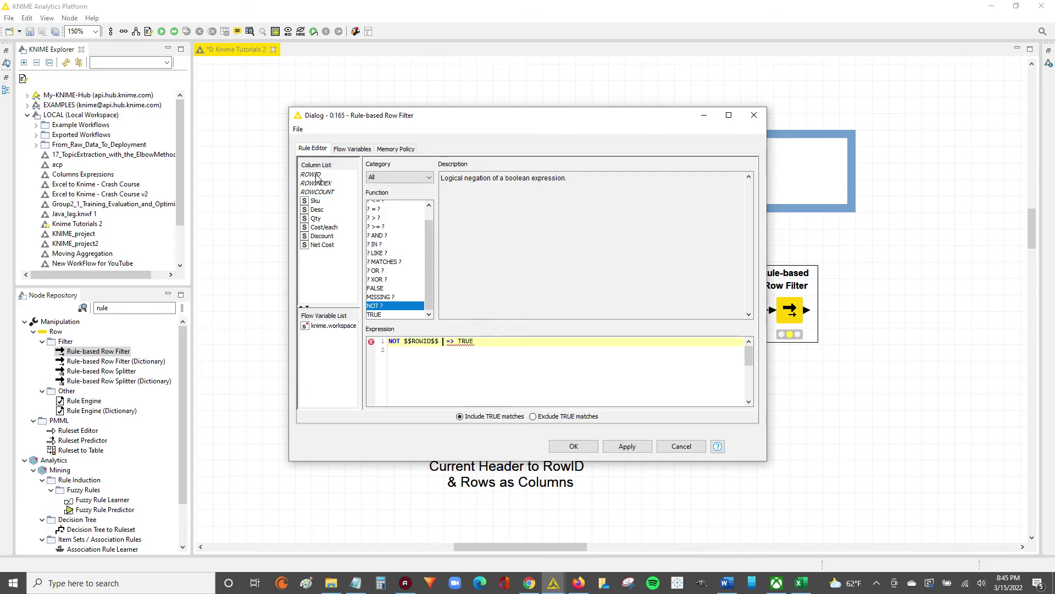
text(= "Row2")
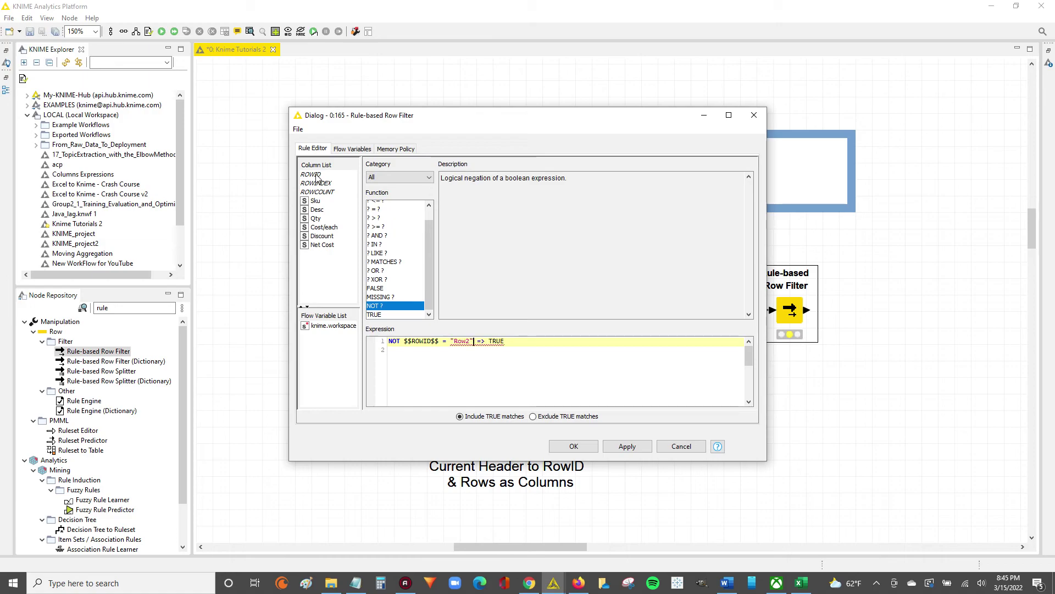
click(627, 445)
- Confirm the filter settings and view the Rule-based Row Filter's filtered output table
click(574, 446)
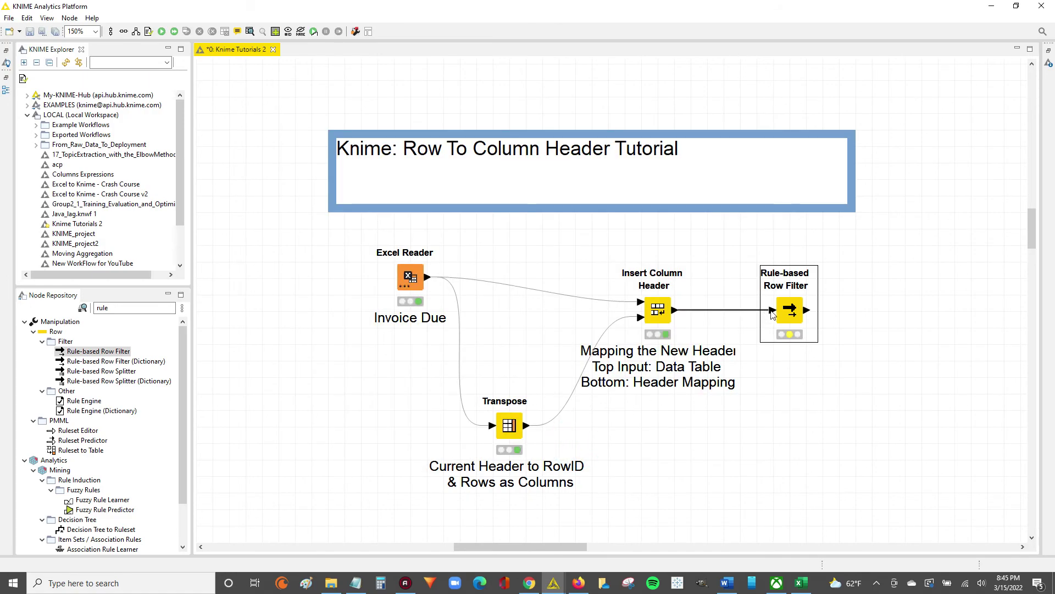
right_click(787, 313)
right_click(797, 311)
click(871, 561)
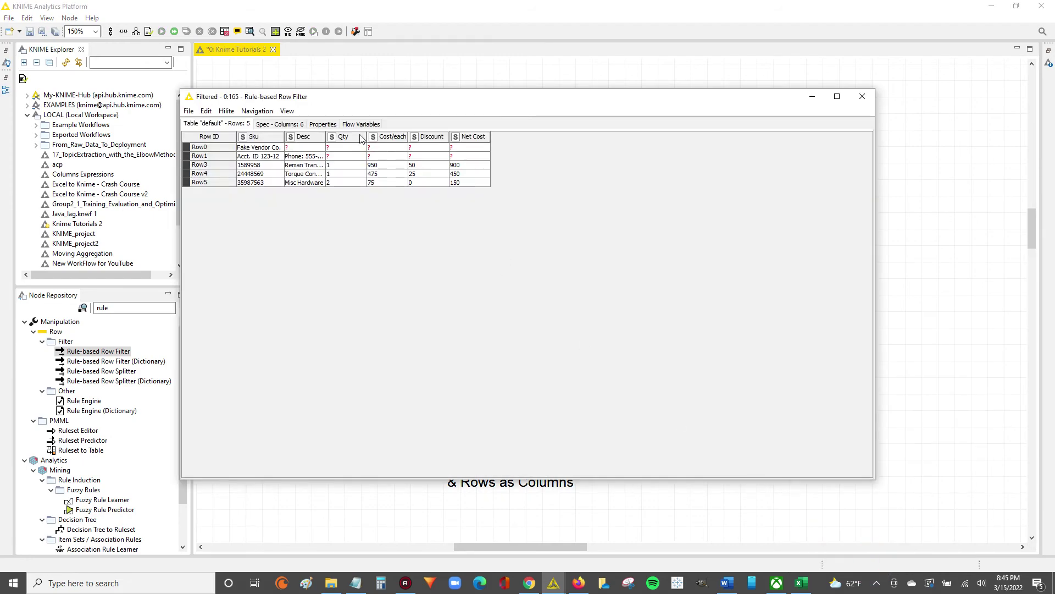
- Increase the table font size four times and widen the Desc column
click(287, 111)
click(310, 155)
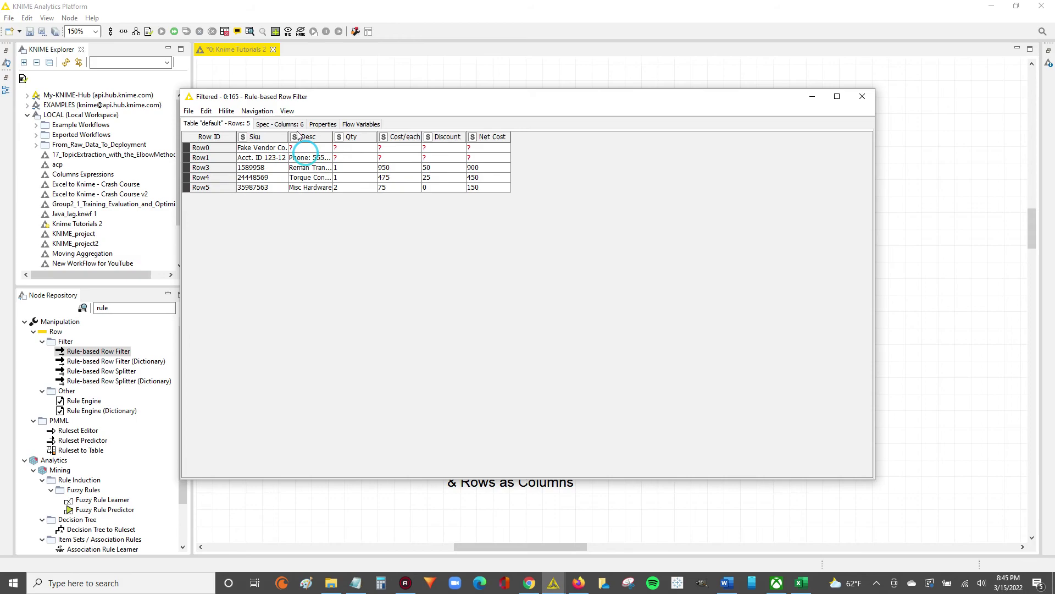
click(287, 110)
click(312, 154)
click(287, 111)
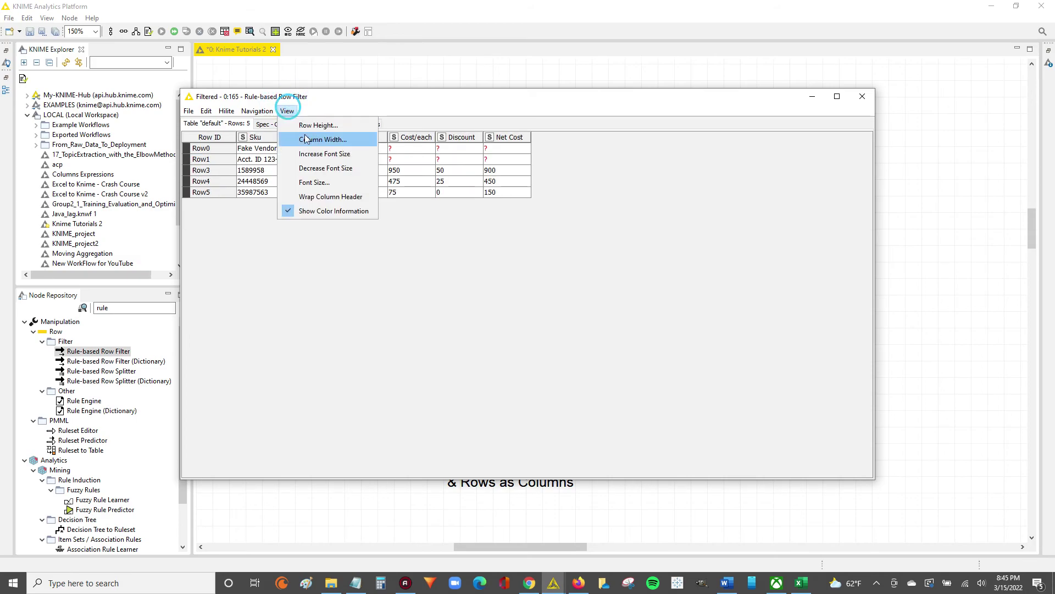
click(313, 154)
click(286, 111)
click(312, 154)
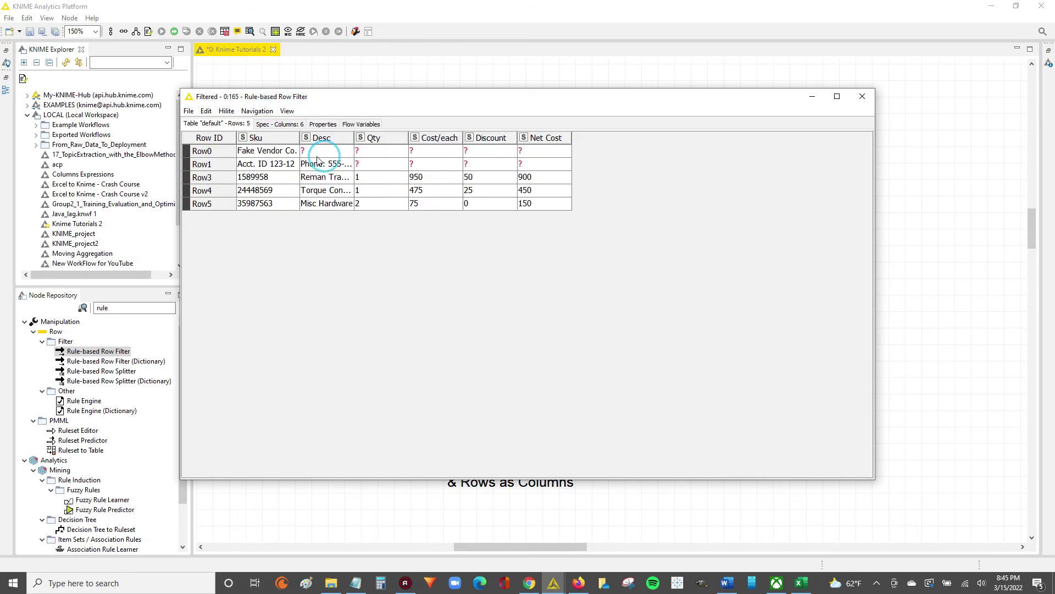
drag(354, 138, 601, 138)
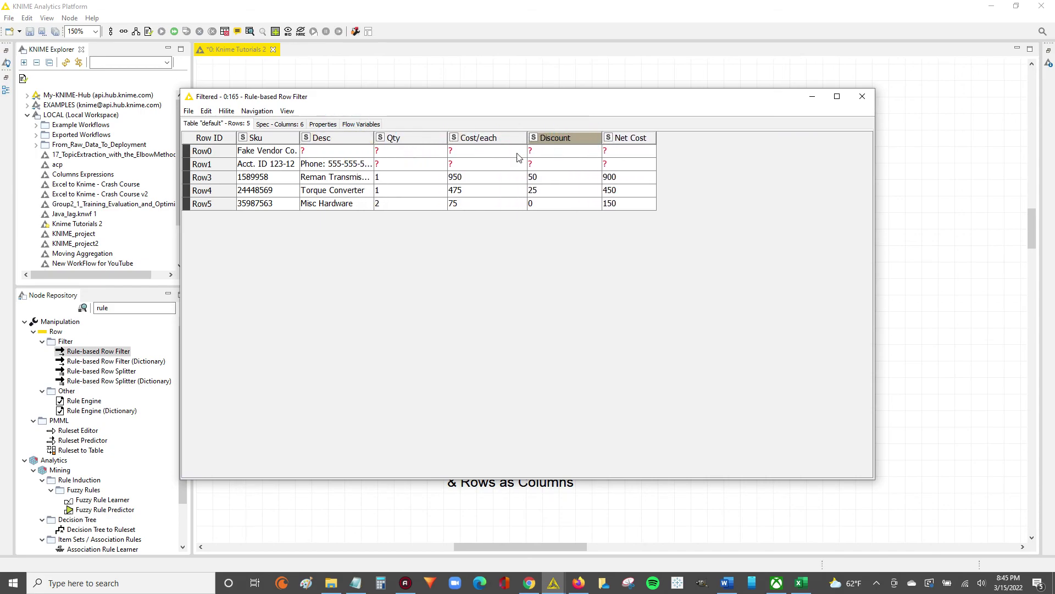